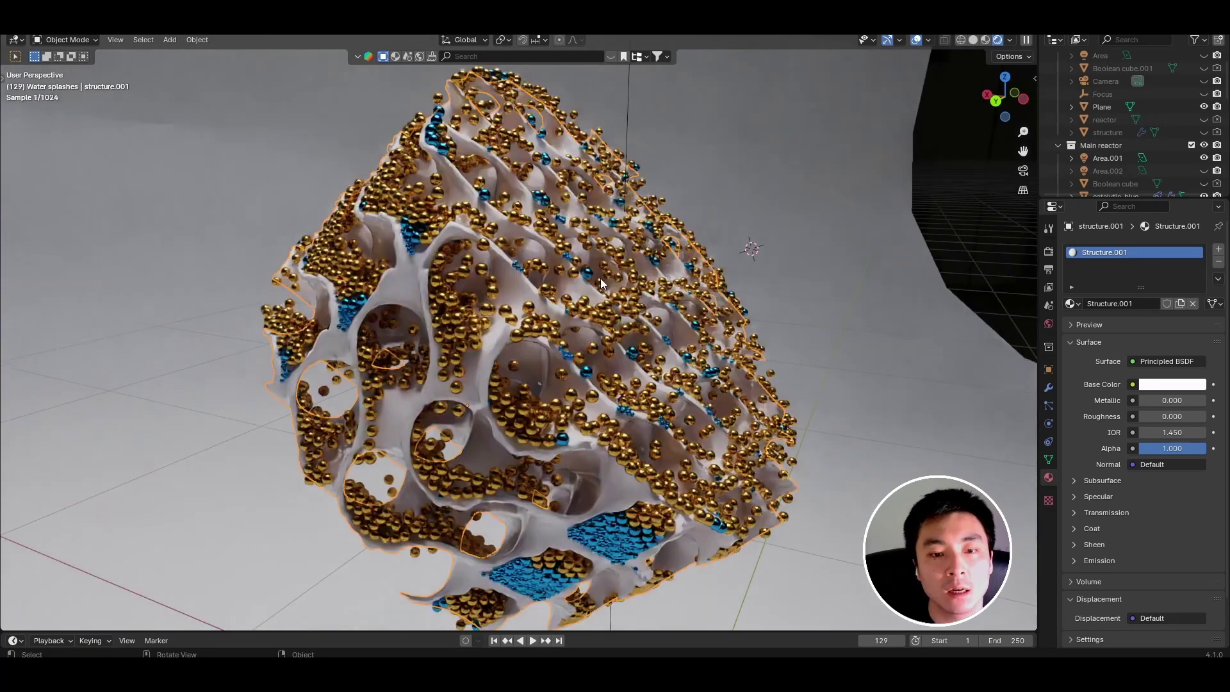
Examine the gold and blue beads covering the white porous structure up close.
{"action": "scroll", "coordinate": [614, 309], "scroll_direction": "up", "scroll_amount": 2}
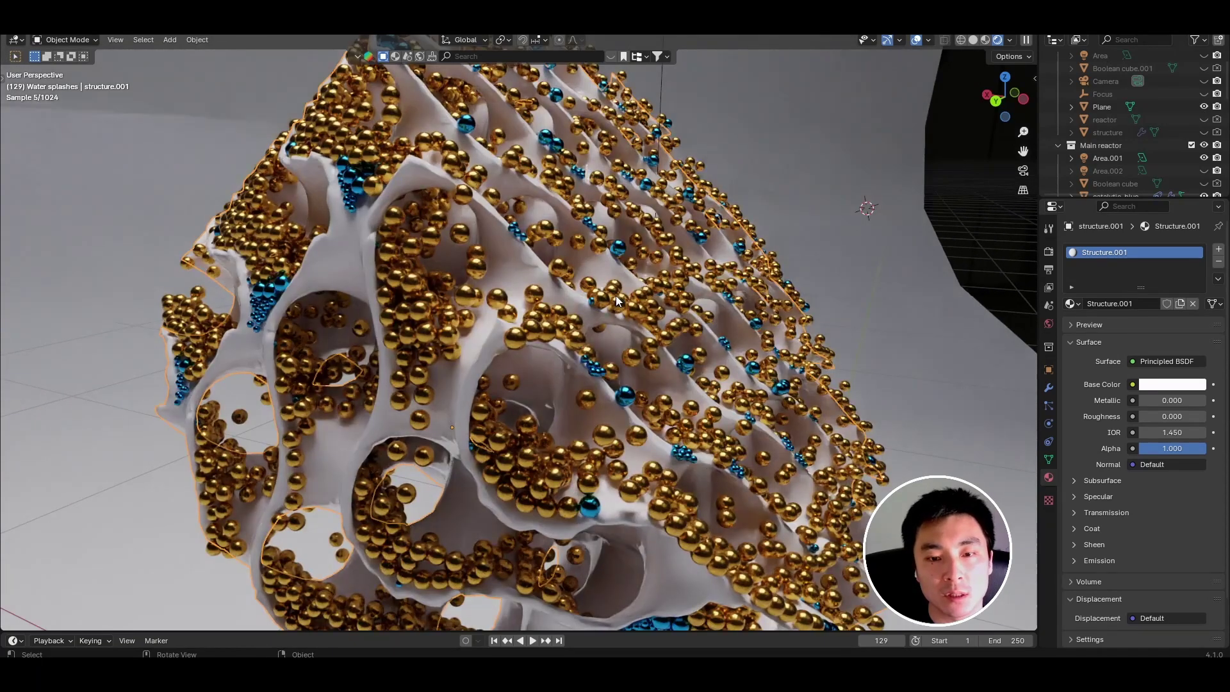
{"action": "left_click", "coordinate": [698, 349]}
{"action": "middle_click_drag", "start_coordinate": [483, 325], "coordinate": [570, 369]}
{"action": "scroll", "coordinate": [495, 260], "scroll_direction": "up", "scroll_amount": 3}
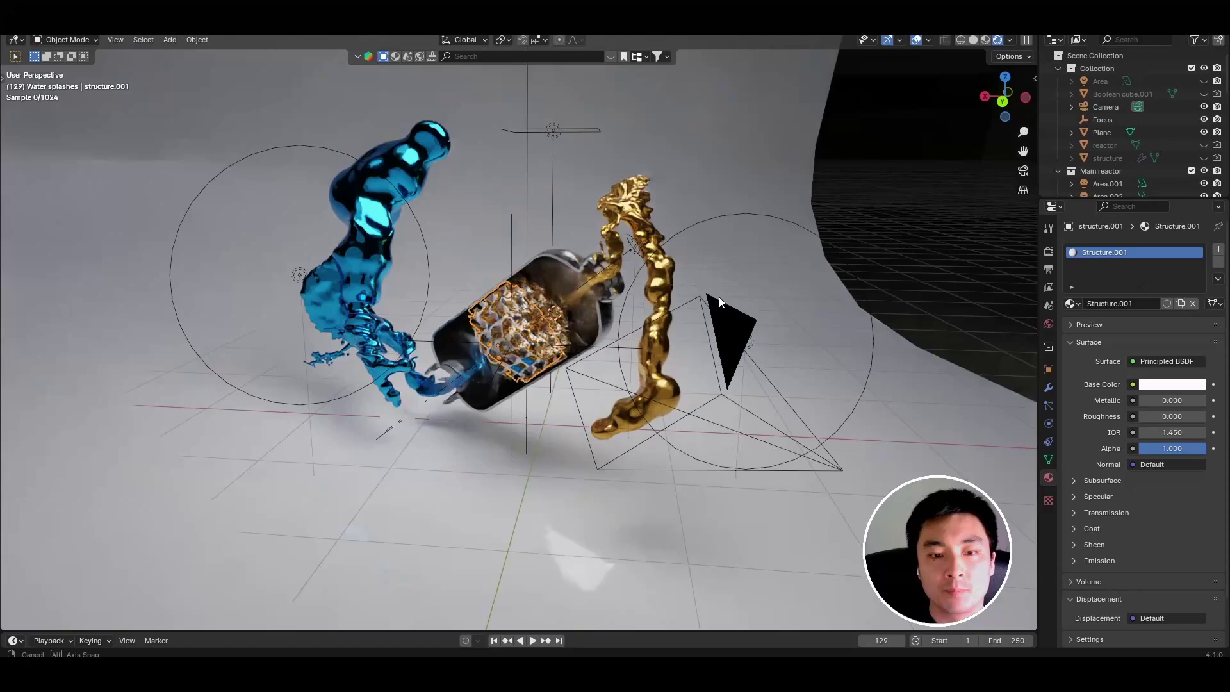
Select the reactor enclosure and inspect its cutaway mesh in Edit Mode, returning to Object Mode.
{"action": "middle_click_drag", "start_coordinate": [720, 301], "coordinate": [660, 308]}
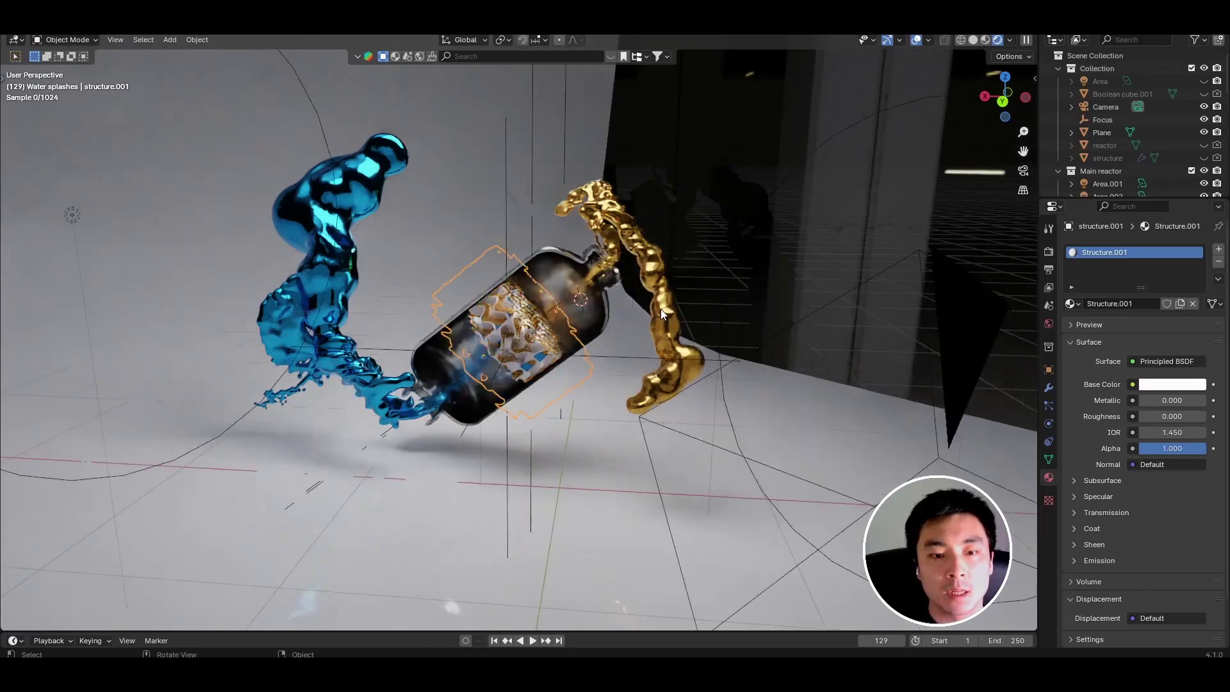
{"action": "scroll", "coordinate": [663, 296], "scroll_direction": "up", "scroll_amount": 3}
{"action": "left_click", "coordinate": [575, 168]}
{"action": "left_click", "coordinate": [574, 217]}
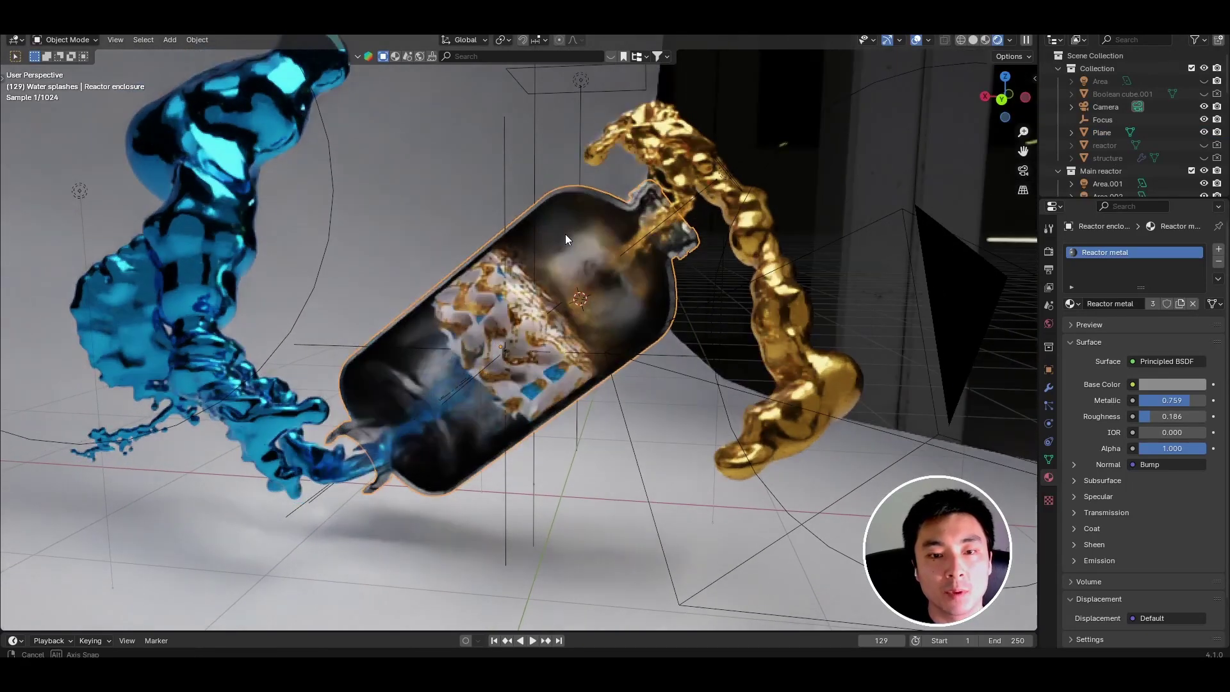
{"action": "scroll", "coordinate": [557, 237], "scroll_direction": "up", "scroll_amount": 5}
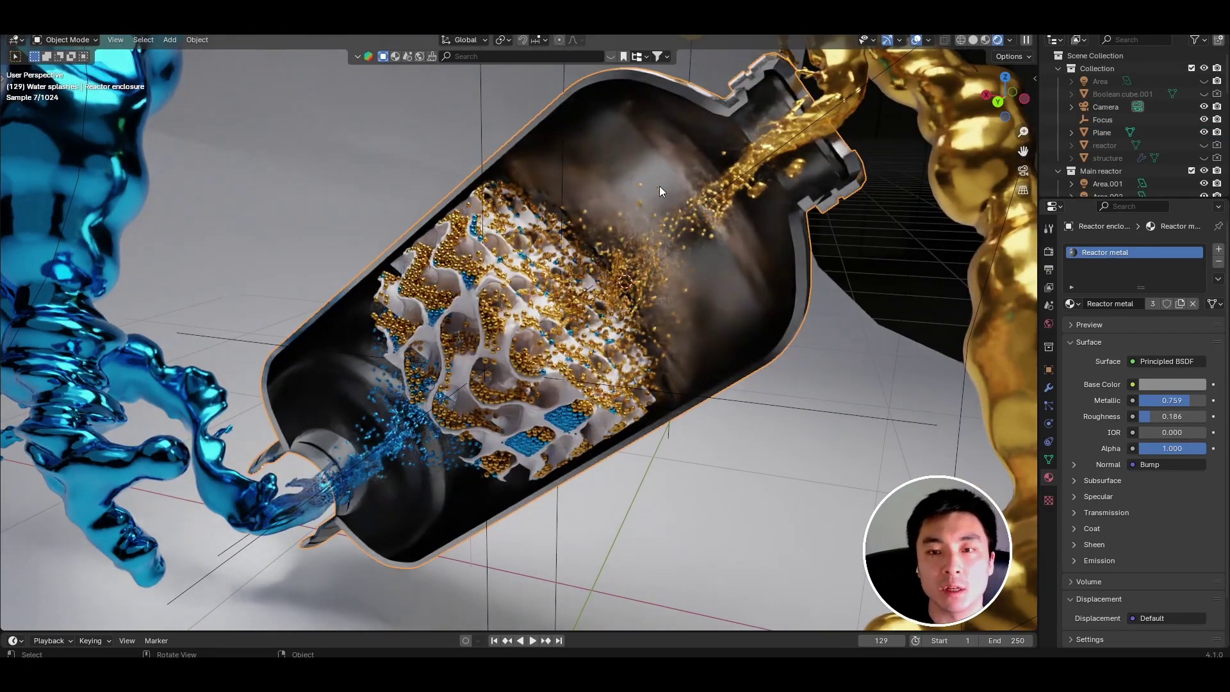
{"action": "key", "text": "Tab"}
{"action": "middle_click_drag", "start_coordinate": [659, 186], "coordinate": [684, 277]}
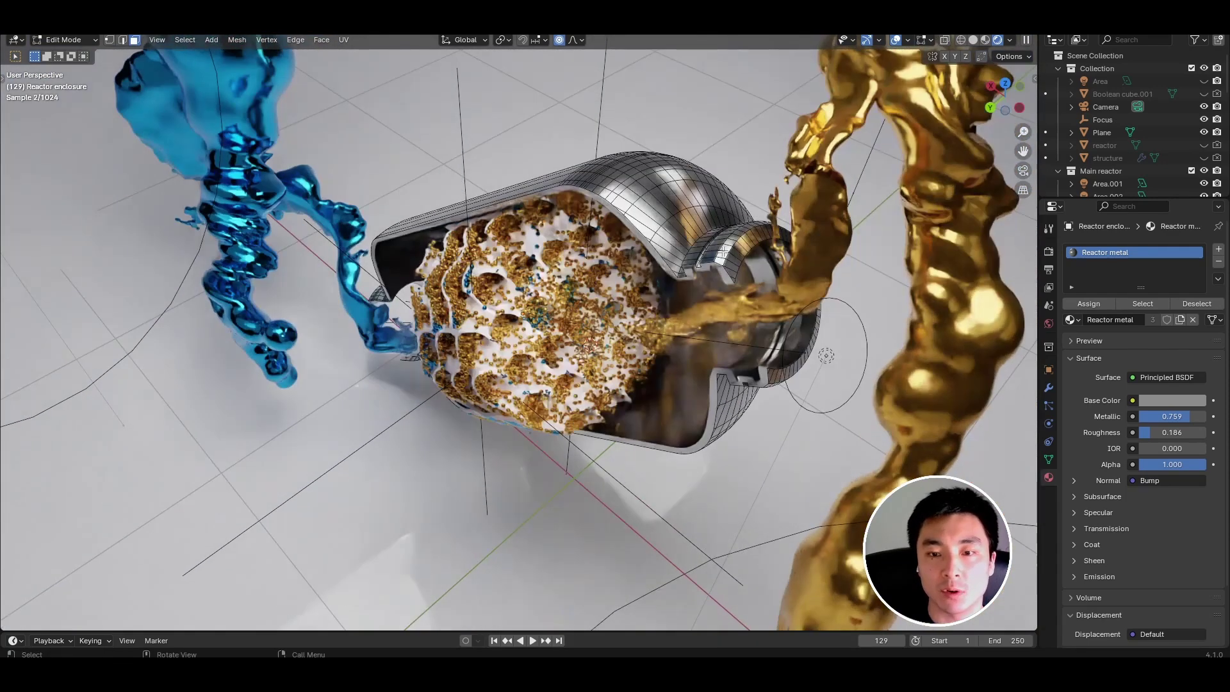
{"action": "key", "text": "Tab"}
Examine the fine bumpy metal finish on the reactor enclosure's outer shell.
{"action": "scroll", "coordinate": [725, 223], "scroll_direction": "up", "scroll_amount": 5}
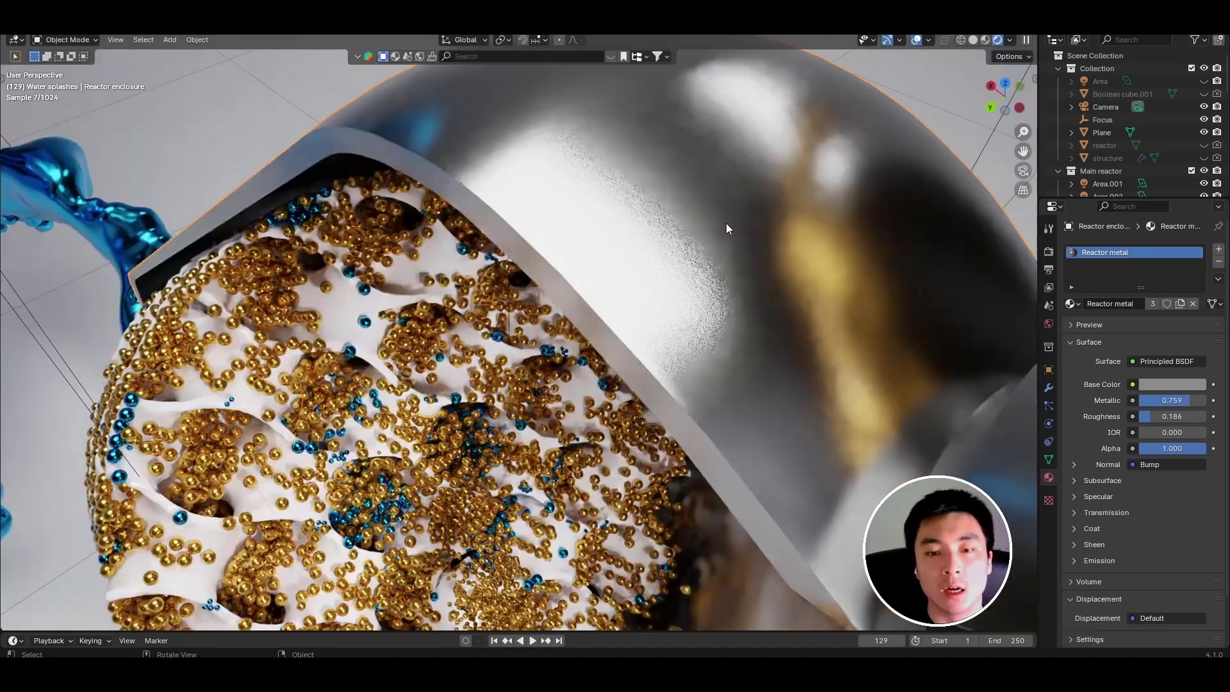
{"action": "scroll", "coordinate": [674, 267], "scroll_direction": "down", "scroll_amount": 3}
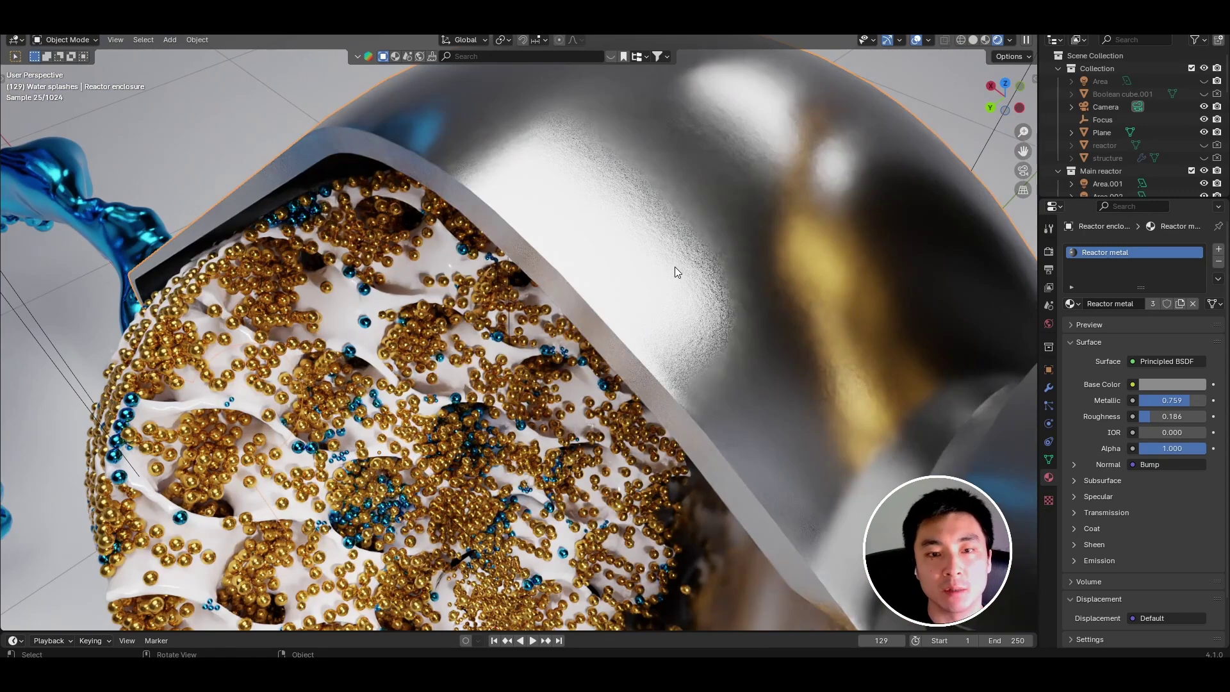
{"action": "scroll", "coordinate": [697, 286], "scroll_direction": "up", "scroll_amount": 1}
{"action": "middle_click_drag", "start_coordinate": [697, 285], "coordinate": [722, 256]}
{"action": "scroll", "coordinate": [666, 306], "scroll_direction": "down", "scroll_amount": 6}
{"action": "middle_click_drag", "start_coordinate": [550, 231], "coordinate": [604, 175]}
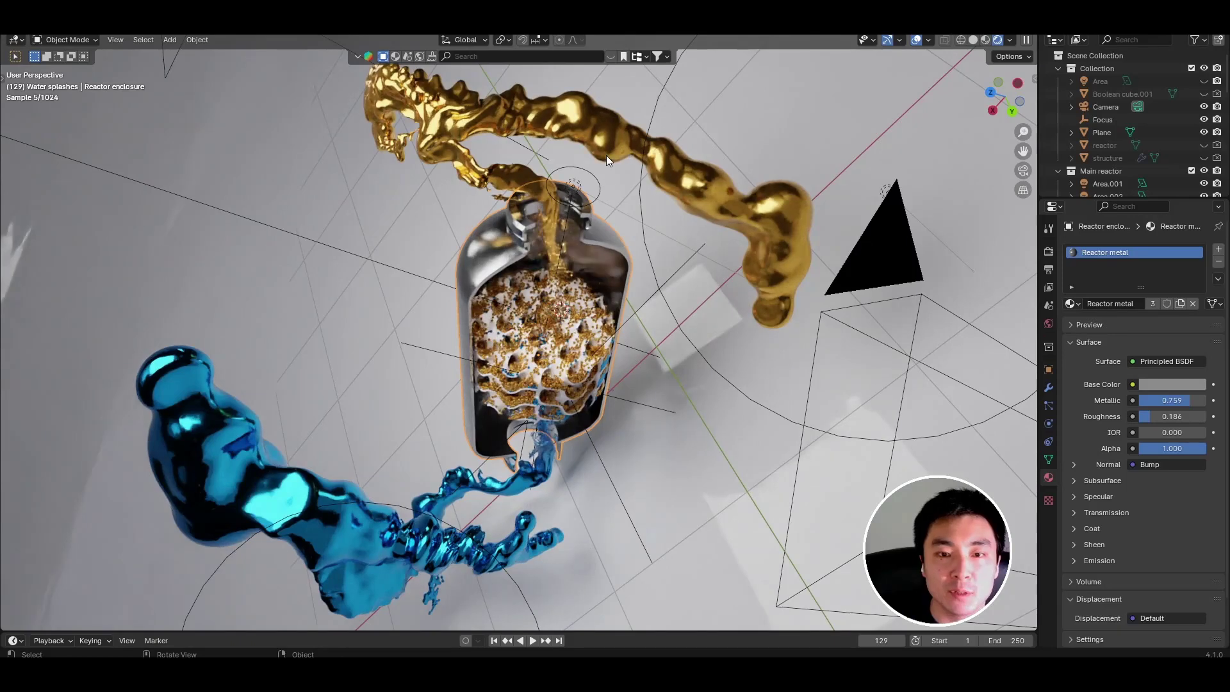
Select the yellow splash entering the reactor's neck and view the scene through the camera in rendered shading.
{"action": "left_click", "coordinate": [606, 155]}
{"action": "middle_click_drag", "start_coordinate": [425, 386], "coordinate": [423, 445]}
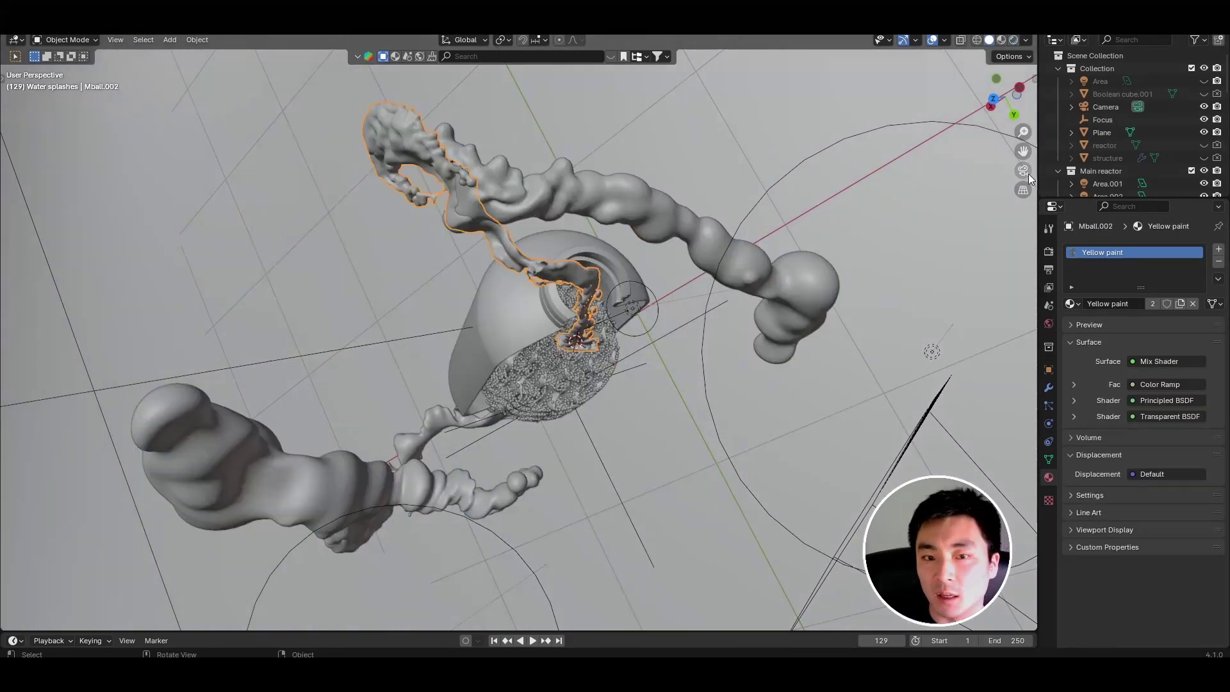
{"action": "left_click", "coordinate": [1026, 170]}
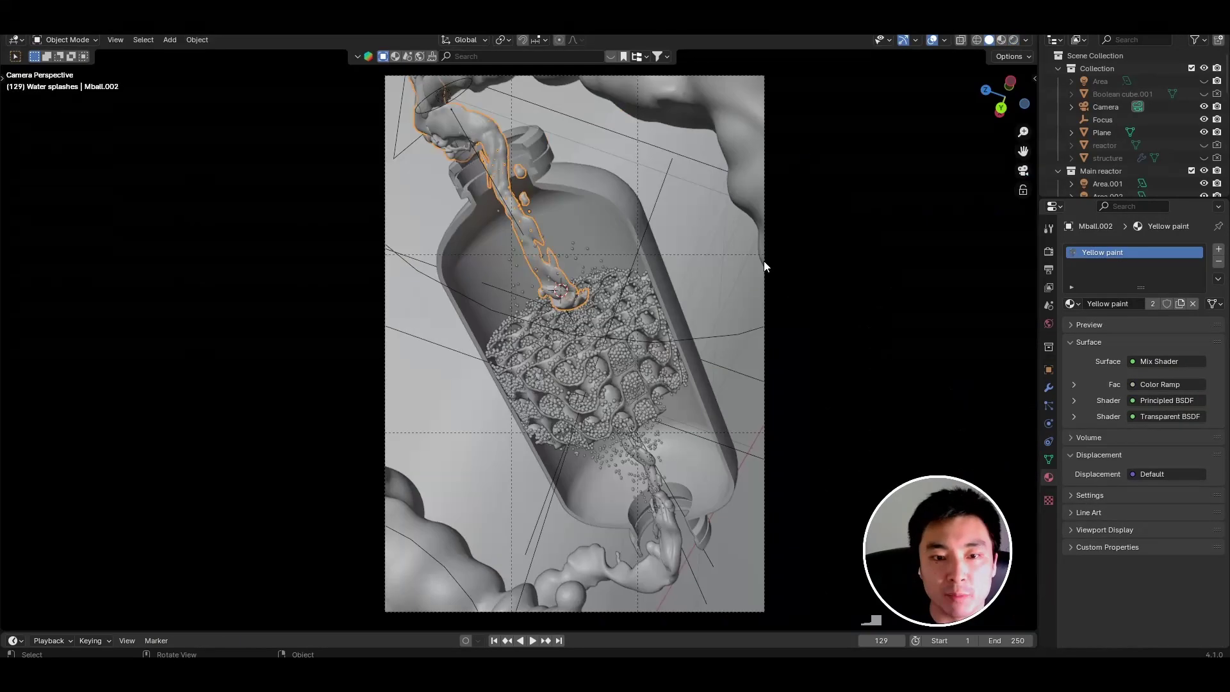
{"action": "left_click", "coordinate": [1015, 40]}
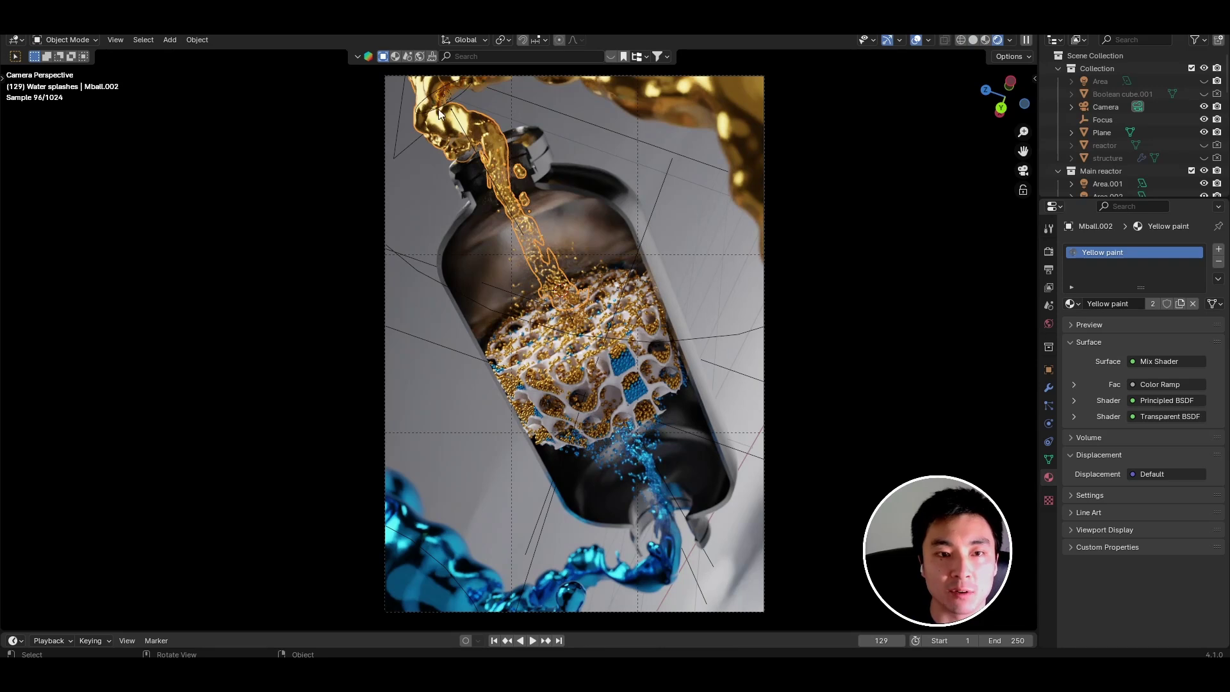
Examine the two yellow splash objects around the reactor, comparing the surrounding layout with the camera framing.
{"action": "middle_click_drag", "start_coordinate": [593, 485], "coordinate": [503, 213]}
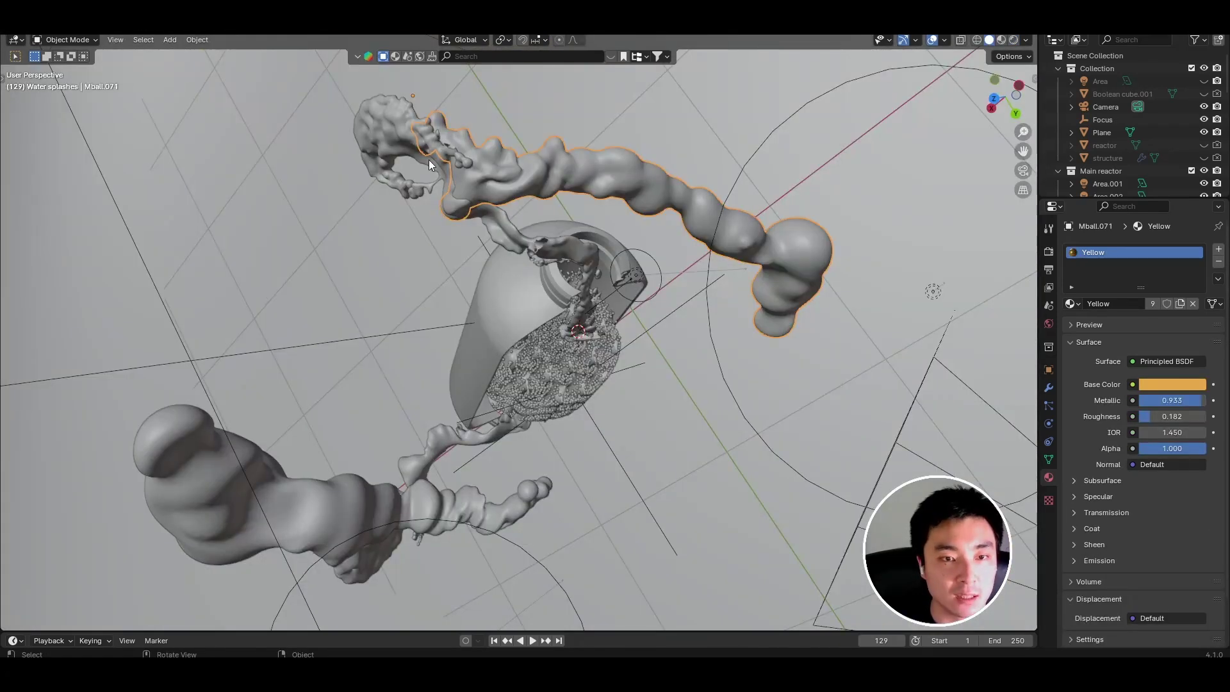
{"action": "middle_click_drag", "start_coordinate": [415, 475], "coordinate": [482, 383]}
{"action": "scroll", "coordinate": [474, 344], "scroll_direction": "down", "scroll_amount": 1}
{"action": "scroll", "coordinate": [474, 344], "scroll_direction": "up", "scroll_amount": 1}
{"action": "left_click", "coordinate": [1023, 171]}
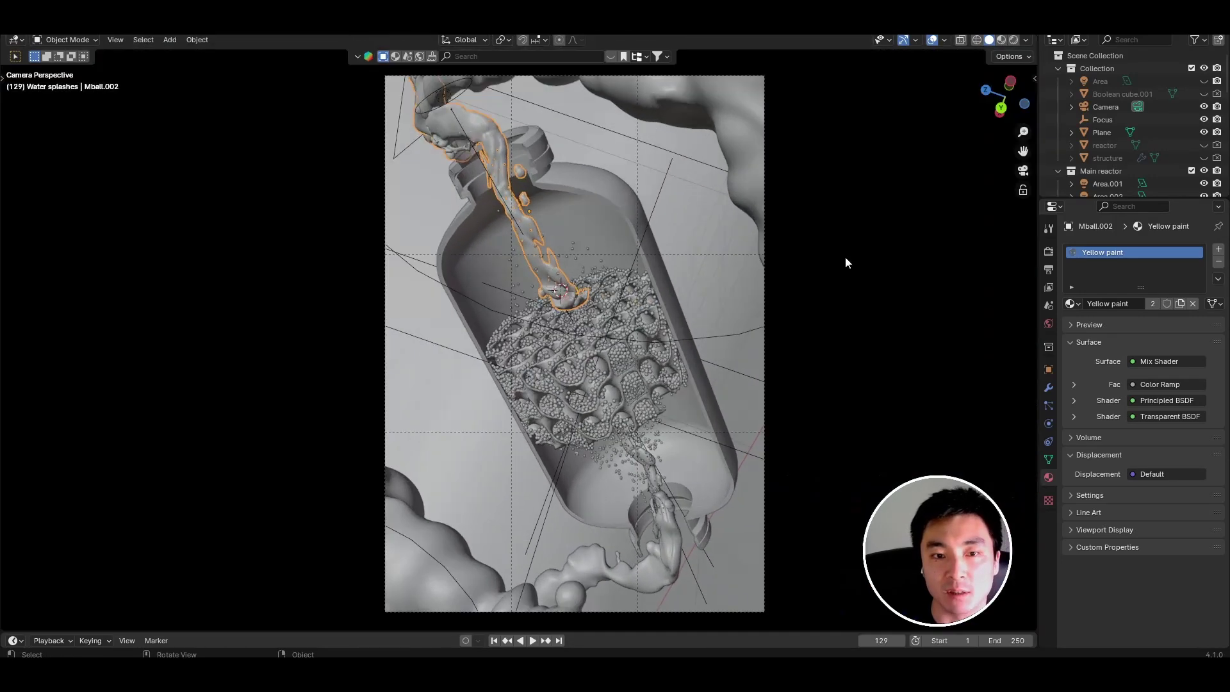
{"action": "middle_click_drag", "start_coordinate": [570, 263], "coordinate": [598, 281]}
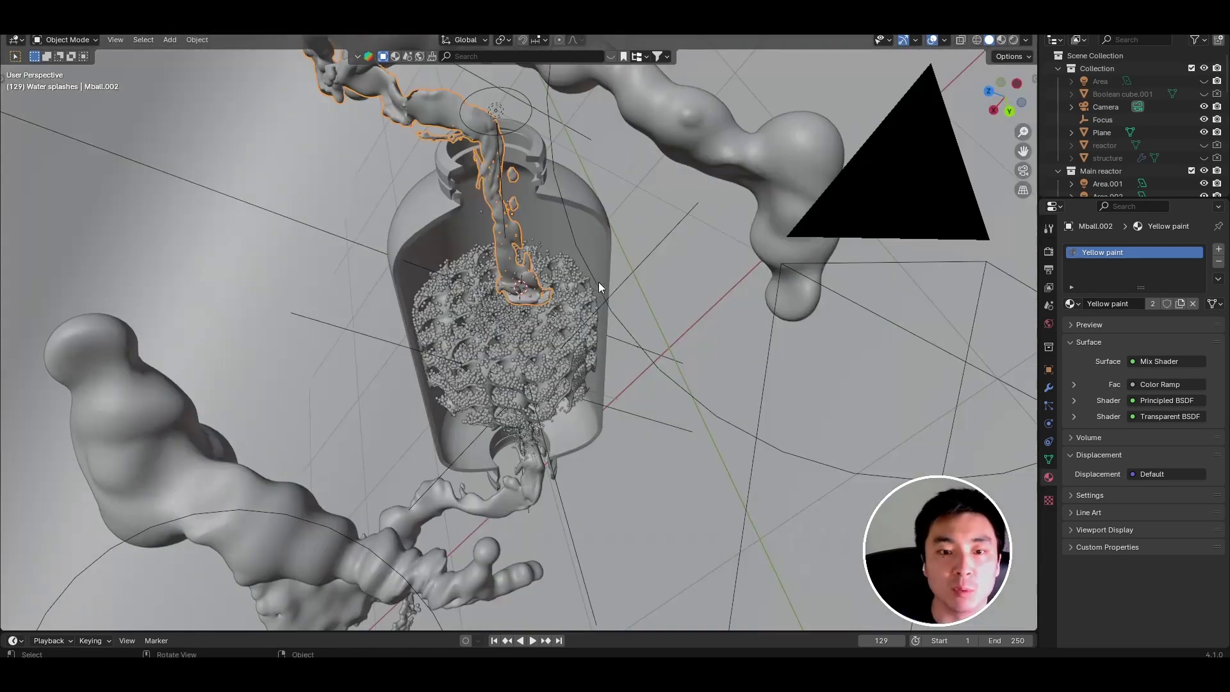
{"action": "middle_click_drag", "start_coordinate": [522, 282], "coordinate": [525, 352]}
{"action": "scroll", "coordinate": [526, 333], "scroll_direction": "down", "scroll_amount": 3}
{"action": "left_click", "coordinate": [531, 247]}
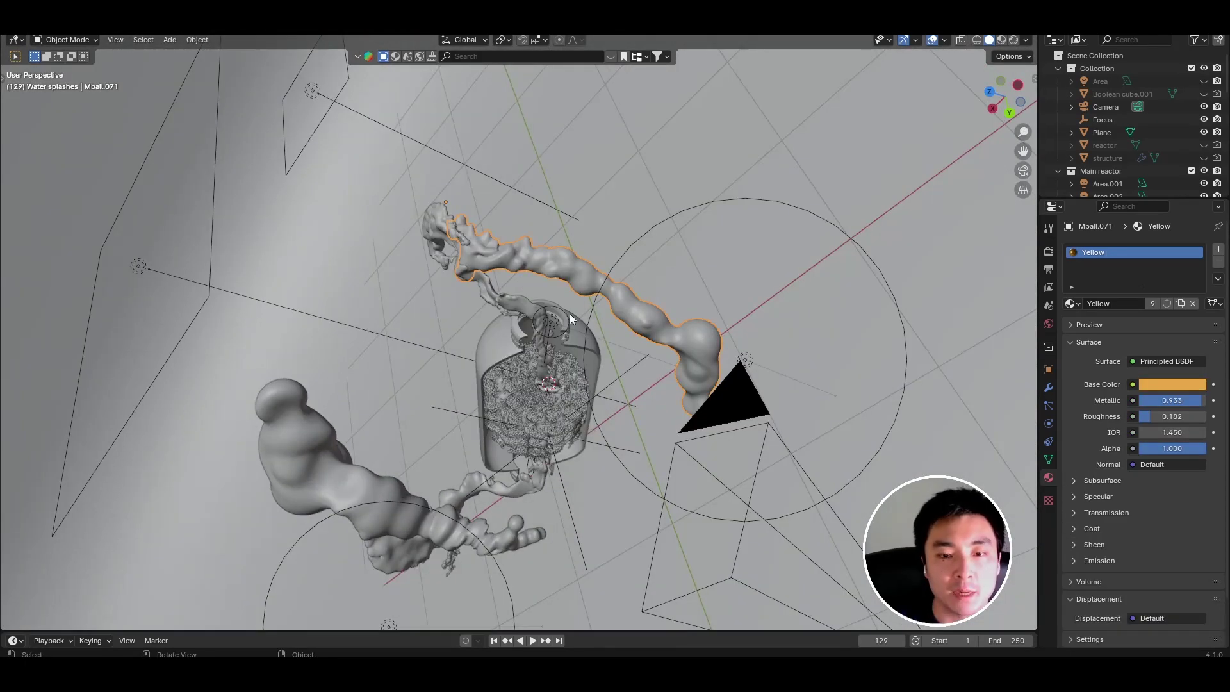
{"action": "middle_click_drag", "start_coordinate": [665, 328], "coordinate": [899, 156]}
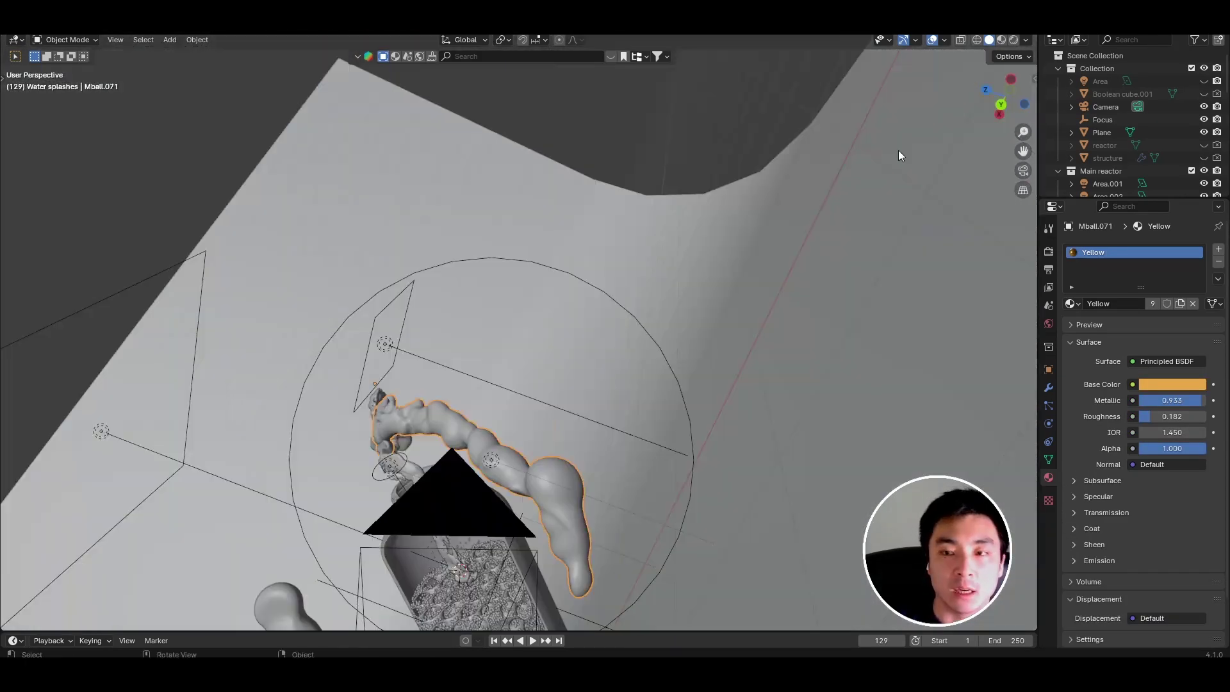
Add a metaball to the scene and move it into the open space in front of the reactor.
{"action": "left_click", "coordinate": [1004, 106]}
{"action": "middle_click_drag", "start_coordinate": [414, 316], "coordinate": [393, 334]}
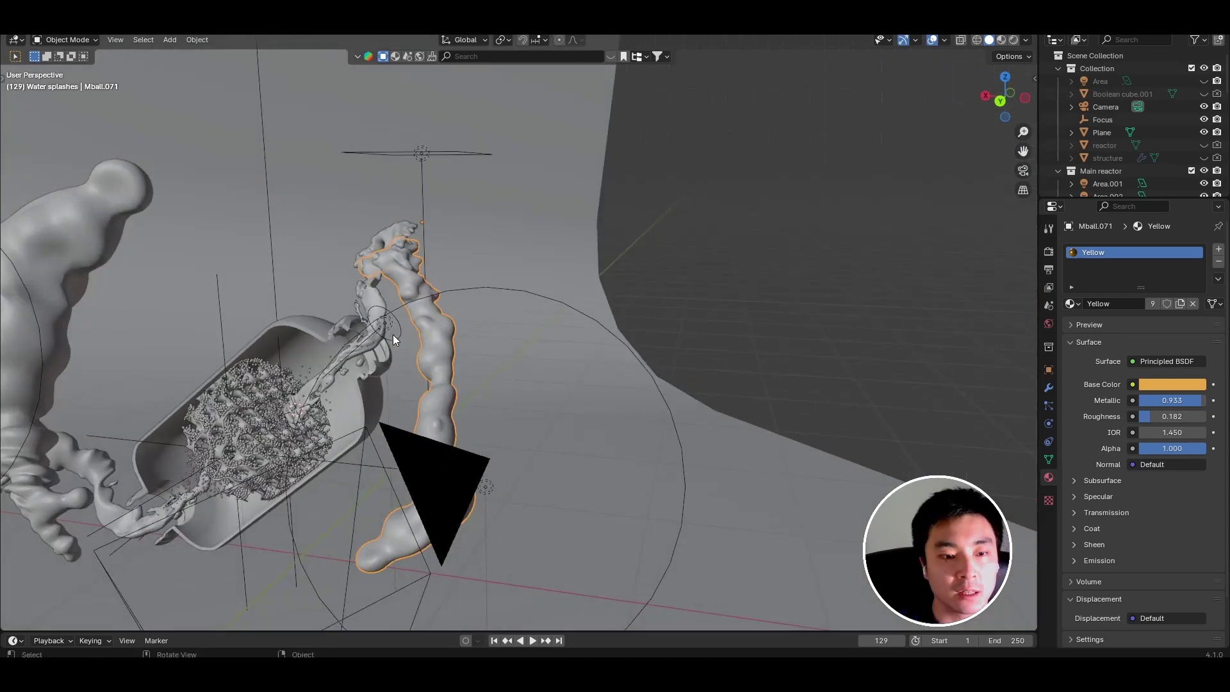
{"action": "scroll", "coordinate": [393, 334], "scroll_direction": "down", "scroll_amount": 3}
{"action": "middle_click_drag", "start_coordinate": [365, 407], "coordinate": [416, 267], "text": "shift"}
{"action": "scroll", "coordinate": [363, 321], "scroll_direction": "down", "scroll_amount": 3}
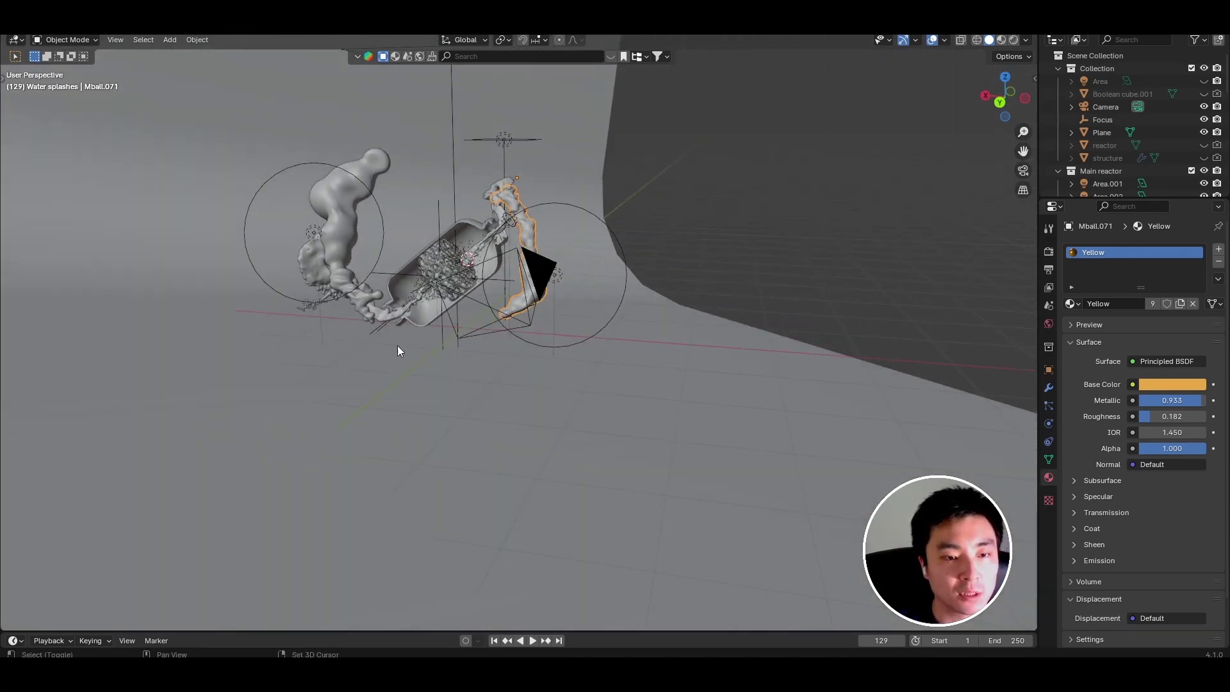
{"action": "key", "text": "shift+a"}
{"action": "mouse_move", "coordinate": [394, 346]}
{"action": "left_click", "coordinate": [441, 346]}
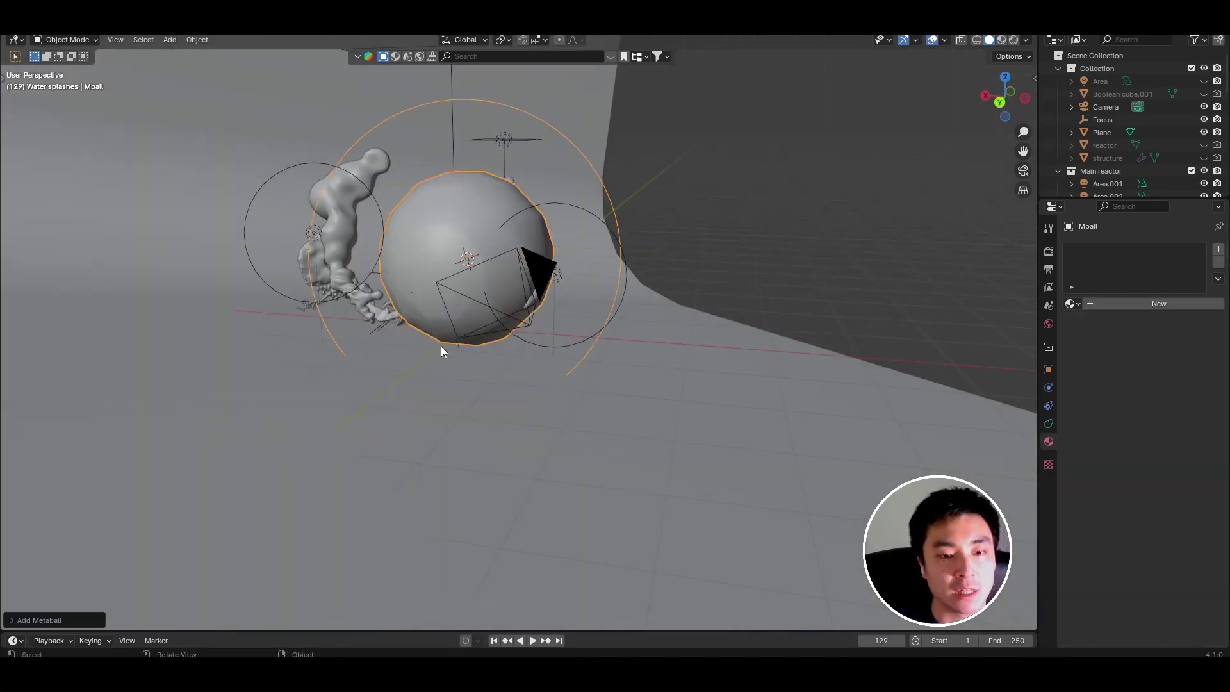
{"action": "middle_click_drag", "start_coordinate": [546, 270], "coordinate": [433, 378]}
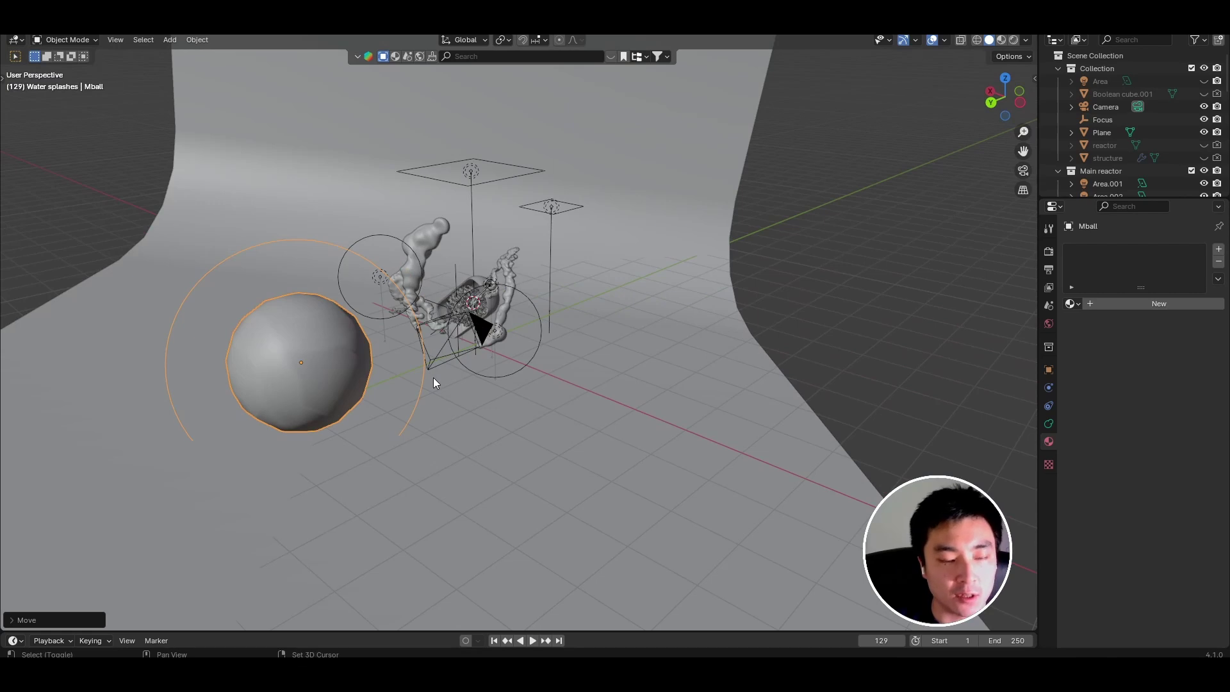
Duplicate the metaball repeatedly, stacking overlapping copies upward into a tall, wavy liquid column with a bent top.
{"action": "key", "text": "shift+d"}
{"action": "left_click", "coordinate": [374, 292]}
{"action": "key", "text": "shift+d"}
{"action": "left_click", "coordinate": [422, 226]}
{"action": "key", "text": "shift+d"}
{"action": "left_click", "coordinate": [362, 192]}
{"action": "middle_click_drag", "start_coordinate": [362, 277], "coordinate": [455, 379], "text": "shift"}
{"action": "key", "text": "shift+d"}
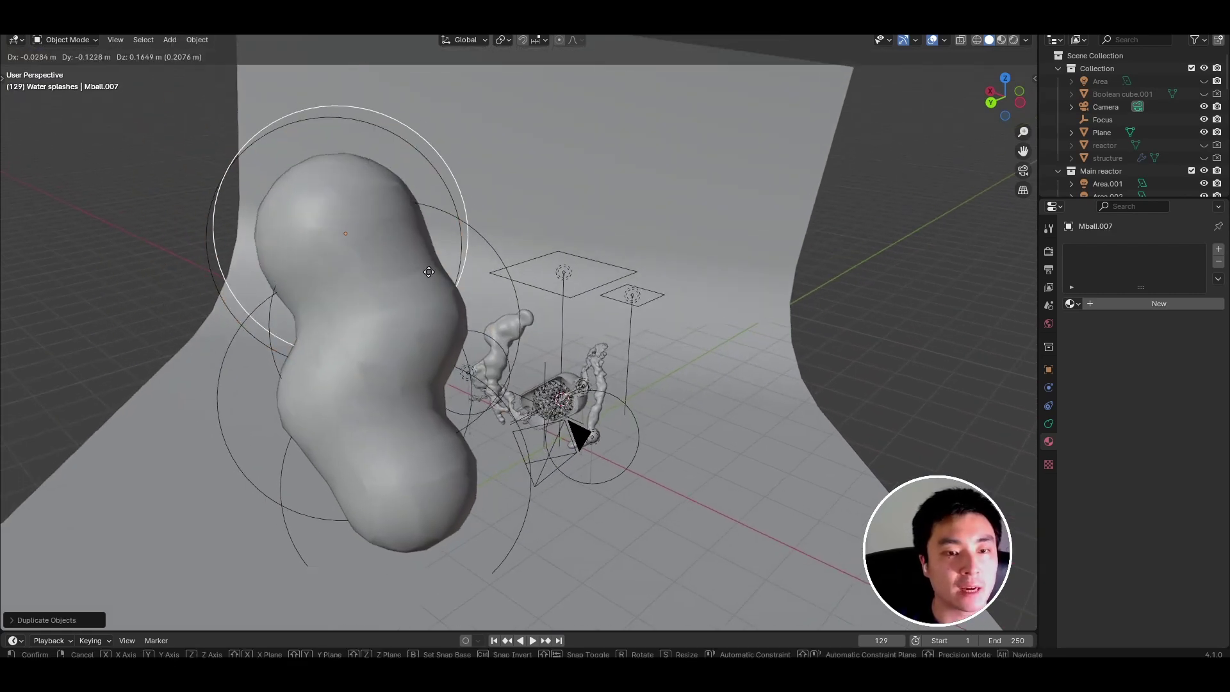
{"action": "left_click", "coordinate": [447, 248]}
{"action": "key", "text": "shift+d"}
{"action": "left_click", "coordinate": [511, 229]}
{"action": "middle_click_drag", "start_coordinate": [465, 151], "coordinate": [446, 237], "text": "shift"}
{"action": "key", "text": "shift+d"}
{"action": "left_click", "coordinate": [309, 95]}
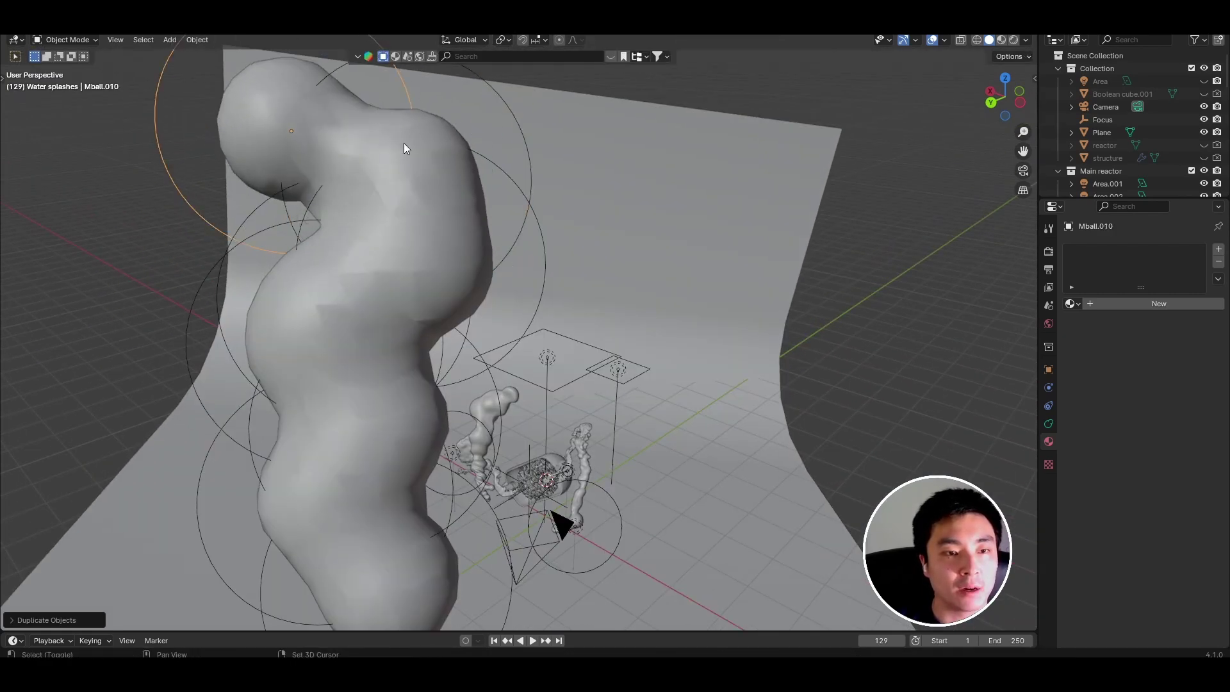
{"action": "scroll", "coordinate": [403, 143], "scroll_direction": "down", "scroll_amount": 4}
{"action": "key", "text": "shift+d"}
{"action": "left_click", "coordinate": [460, 263]}
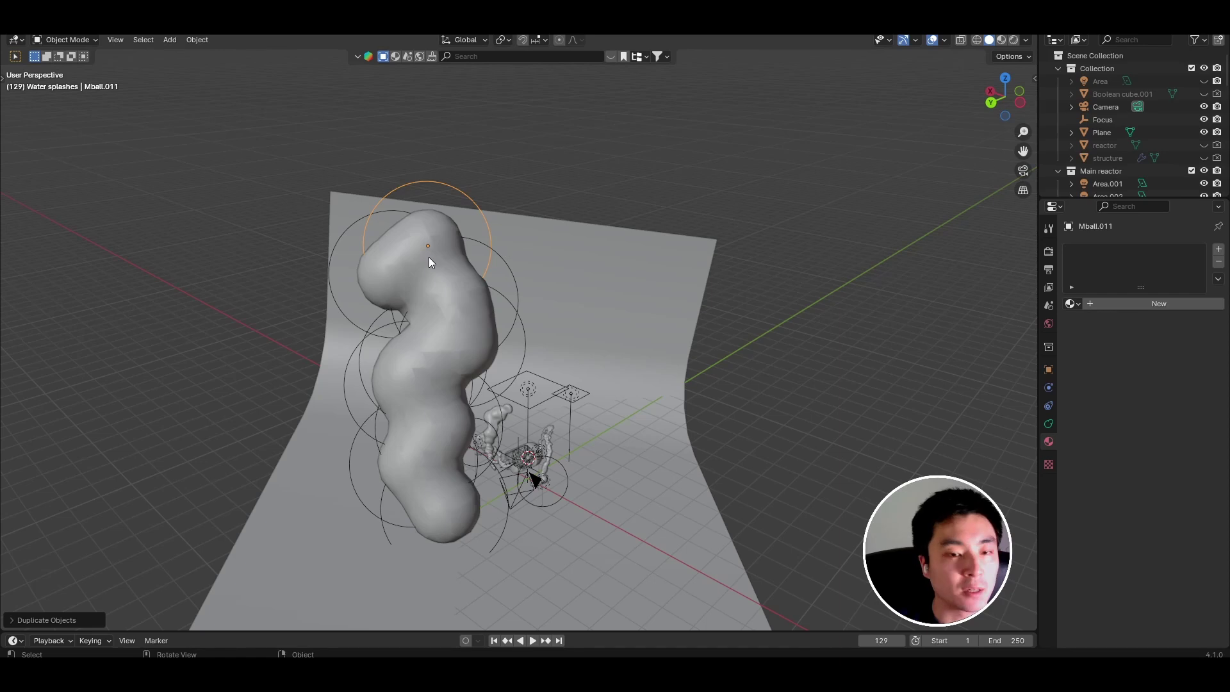
Try to convert the top metaball of the column to a mesh.
{"action": "scroll", "coordinate": [428, 292], "scroll_direction": "up", "scroll_amount": 4}
{"action": "right_click", "coordinate": [341, 217]}
{"action": "mouse_move", "coordinate": [348, 215]}
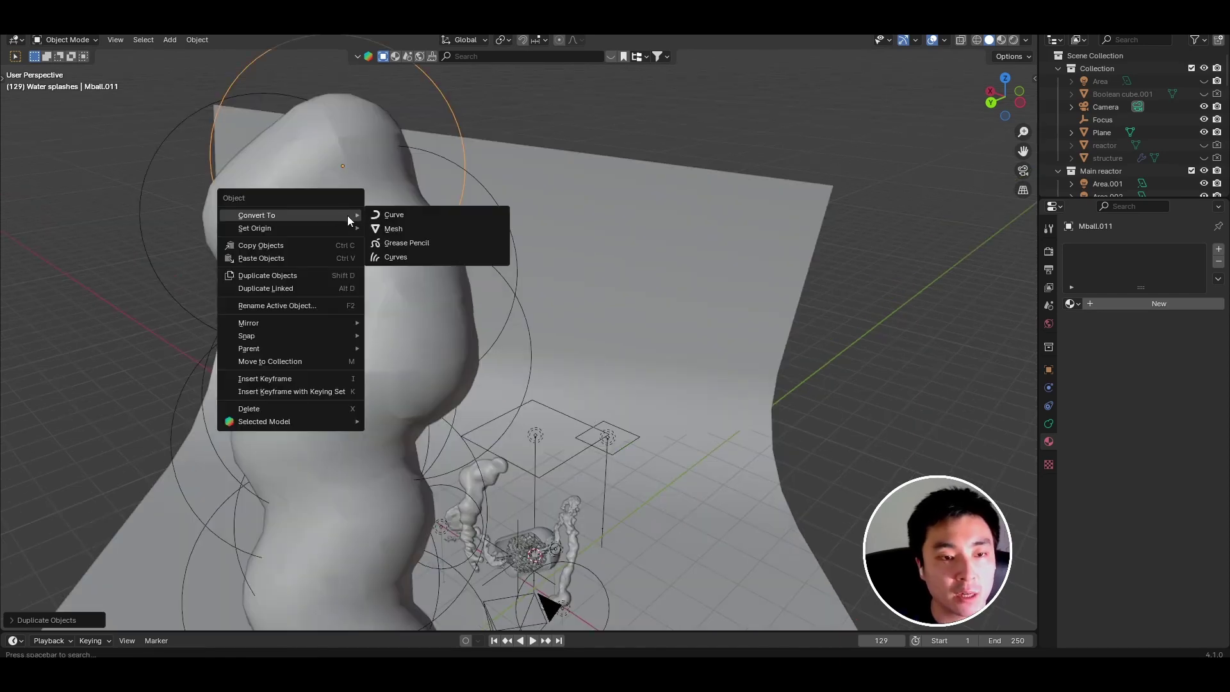
{"action": "left_click", "coordinate": [388, 229]}
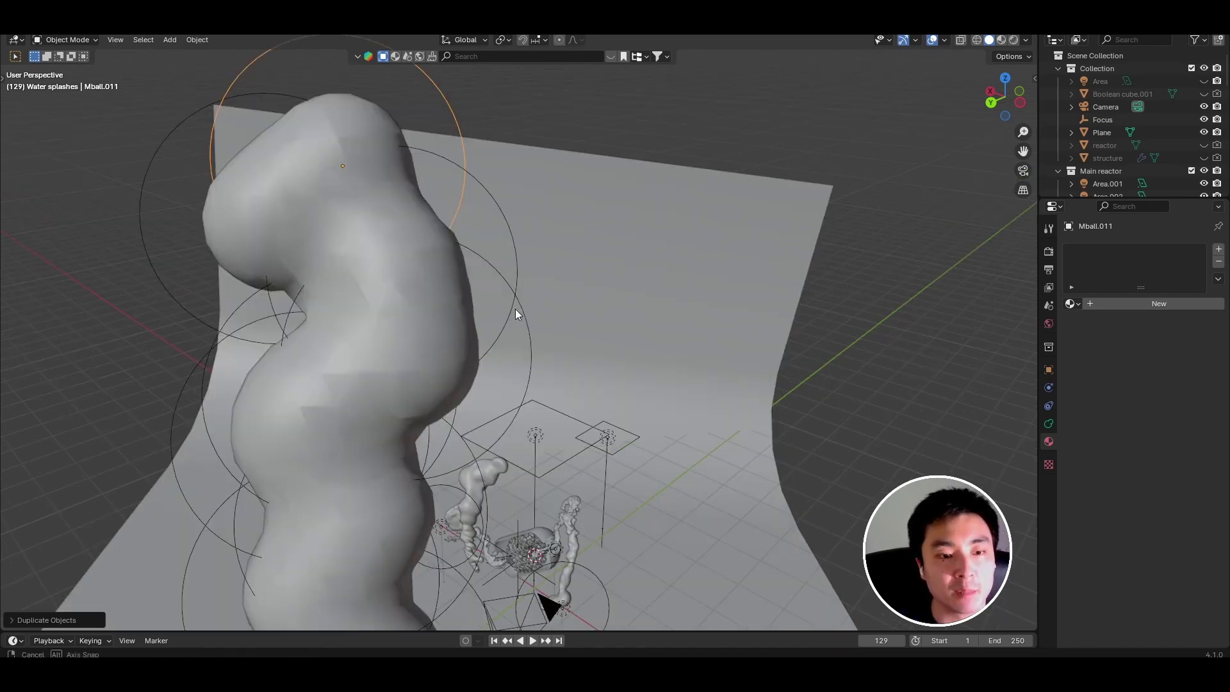
{"action": "mouse_move", "coordinate": [516, 309]}
{"action": "middle_mouse_down"}
{"action": "mouse_move", "coordinate": [536, 297]}
{"action": "mouse_move", "coordinate": [524, 323]}
{"action": "mouse_move", "coordinate": [521, 291]}
{"action": "middle_mouse_up"}
{"action": "scroll", "coordinate": [560, 279], "scroll_direction": "up", "scroll_amount": 3}
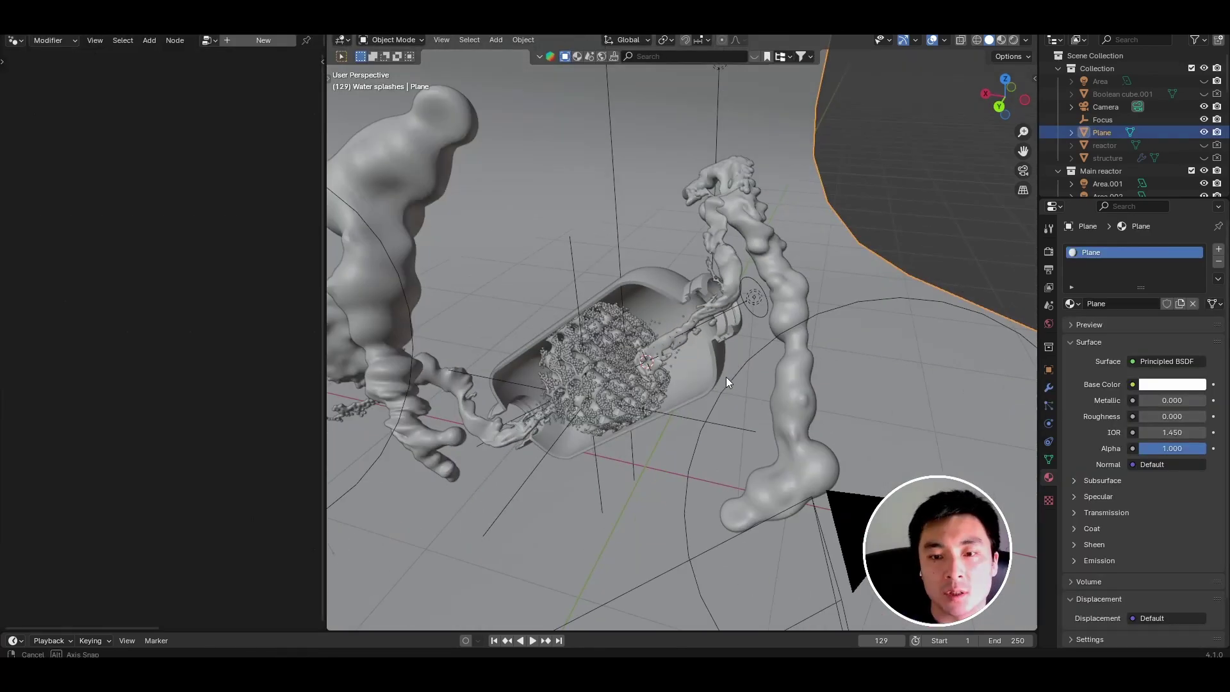
Widen the node editor and select the yellow splash at the reactor's neck to show its Particle emerge nodes.
{"action": "middle_click_drag", "start_coordinate": [725, 377], "coordinate": [712, 306]}
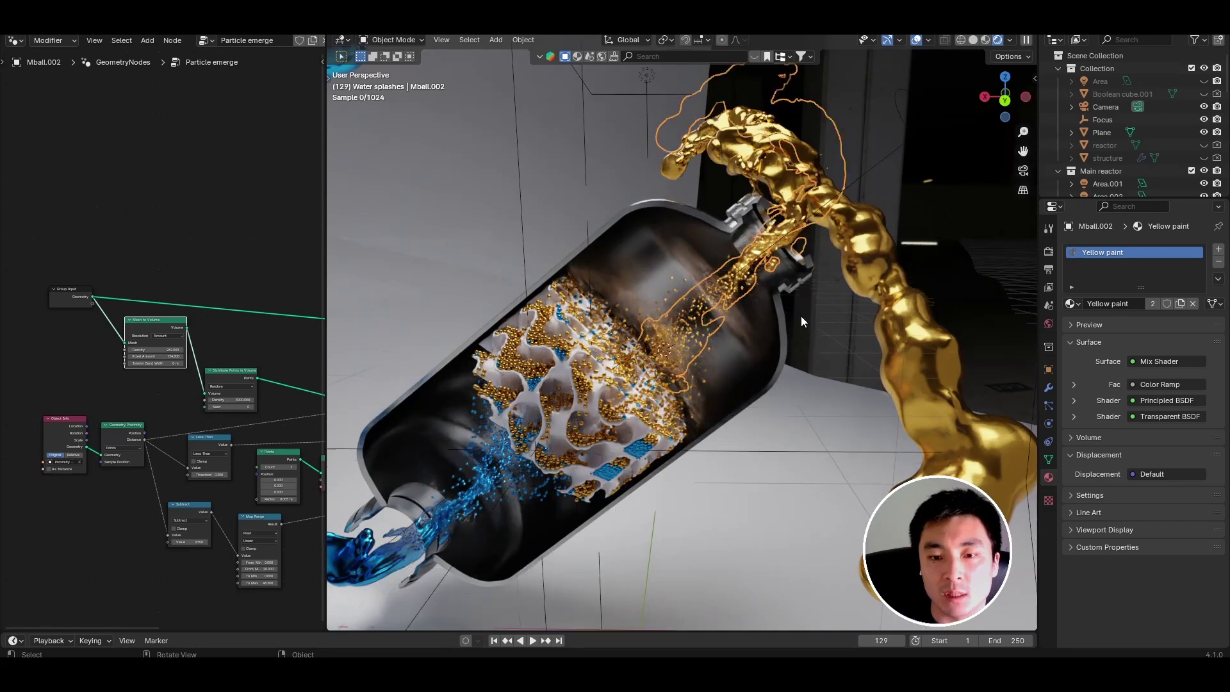
{"action": "left_click", "coordinate": [861, 340]}
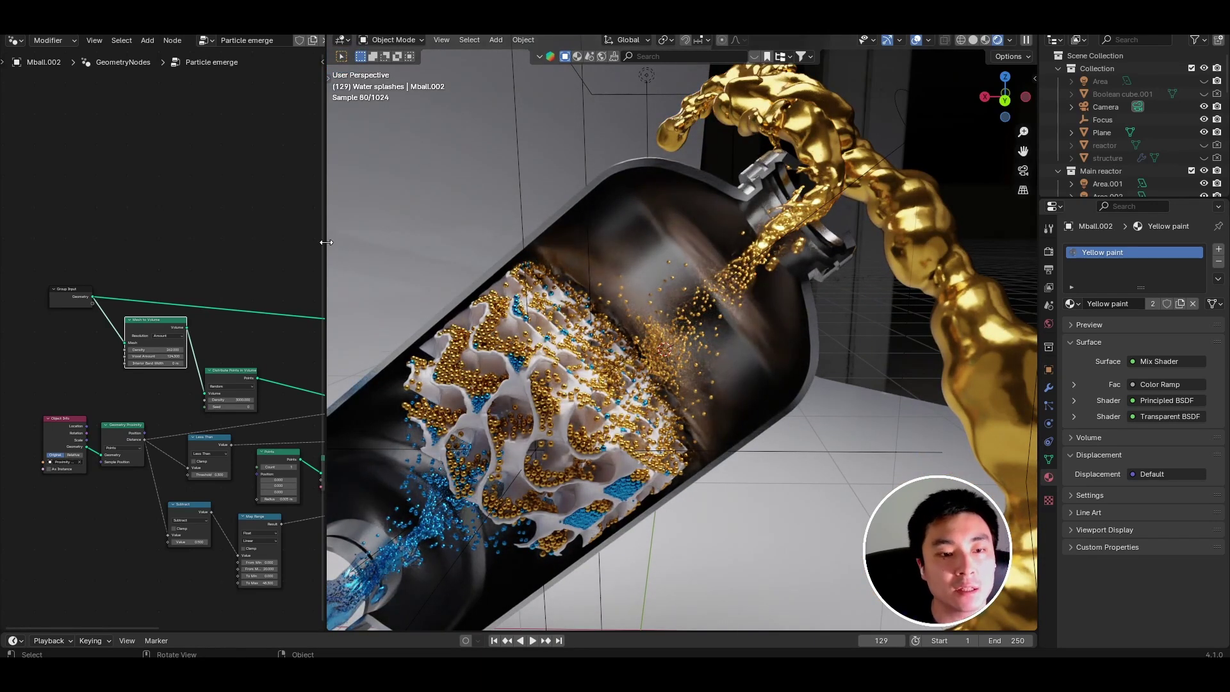
{"action": "left_click_drag", "start_coordinate": [326, 242], "coordinate": [552, 242]}
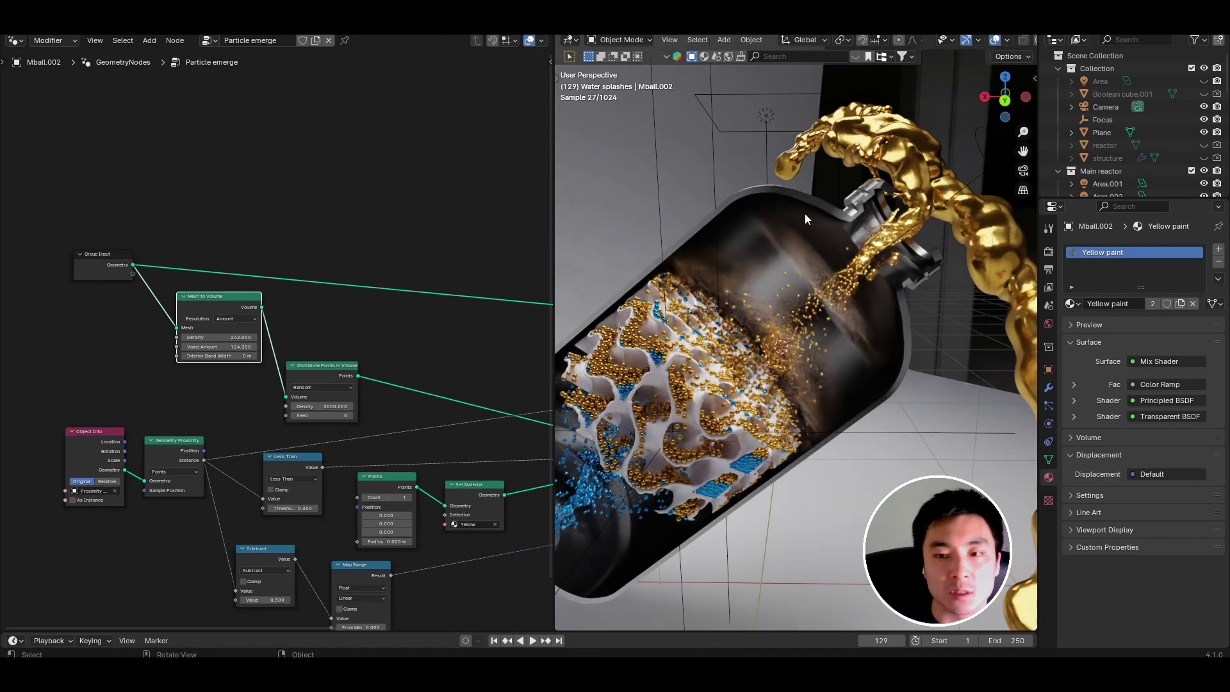
{"action": "left_click", "coordinate": [914, 151]}
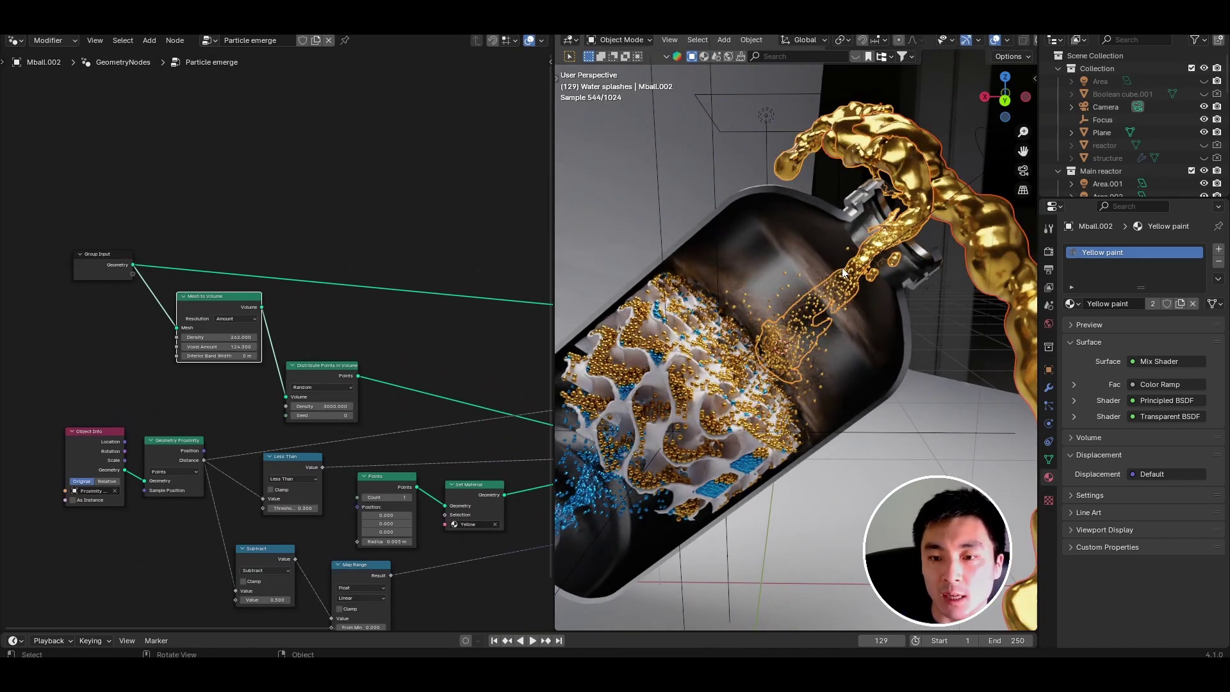
Place the Distribute Points in Volume node right beside the Mesh to Volume node.
{"action": "scroll", "coordinate": [210, 305], "scroll_direction": "up", "scroll_amount": 3}
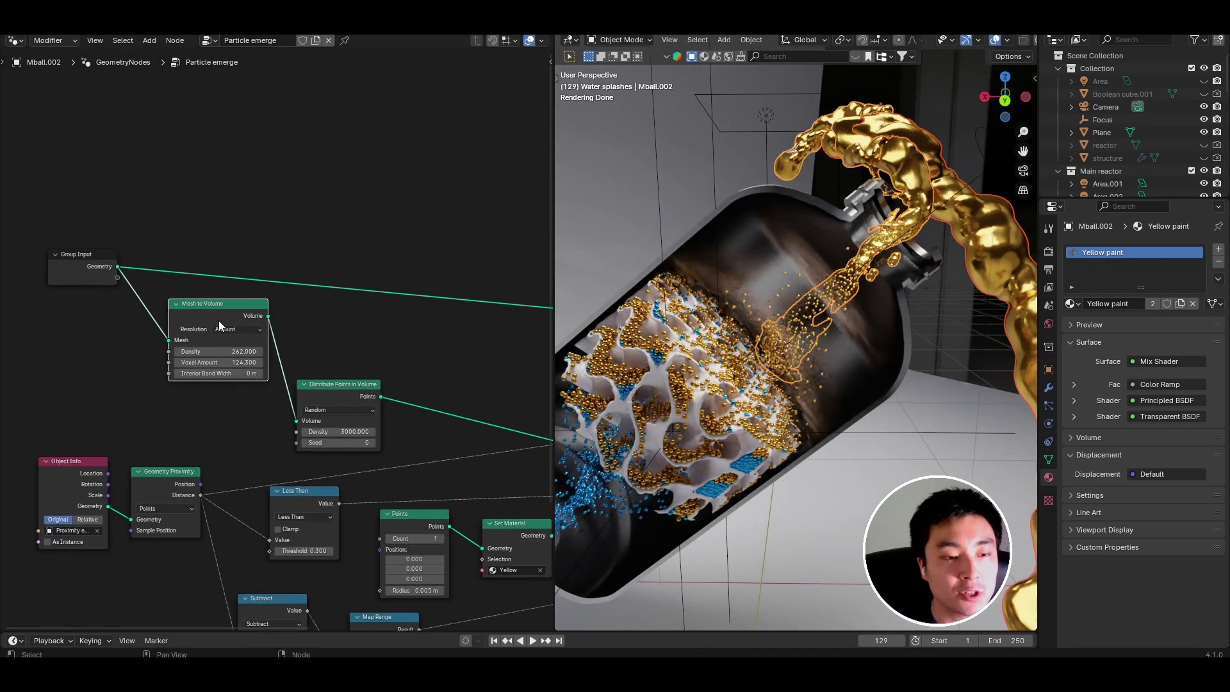
{"action": "left_click_drag", "start_coordinate": [336, 420], "coordinate": [318, 321]}
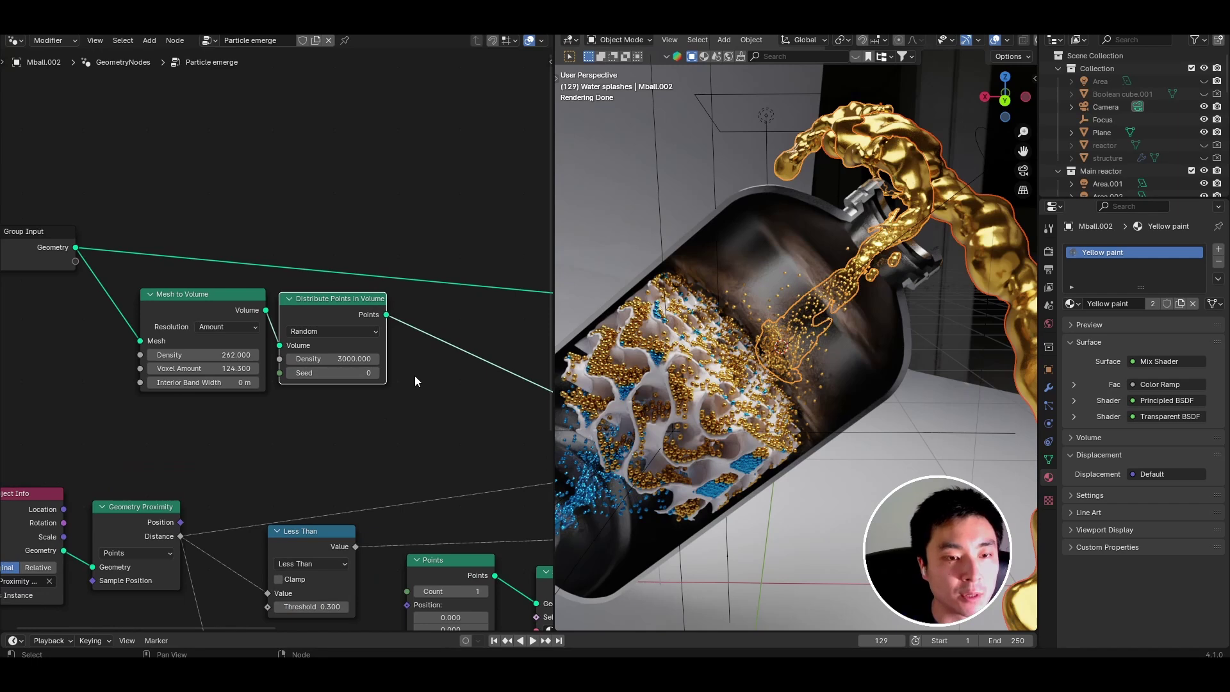
{"action": "middle_click_drag", "start_coordinate": [415, 378], "coordinate": [543, 251]}
{"action": "left_click_drag", "start_coordinate": [429, 358], "coordinate": [383, 288]}
Select the Set Material node and trace its branch through Instance on Points to Join Geometry.
{"action": "middle_click_drag", "start_coordinate": [160, 458], "coordinate": [311, 394]}
{"action": "left_click", "coordinate": [313, 395]}
{"action": "middle_click_drag", "start_coordinate": [399, 392], "coordinate": [376, 404]}
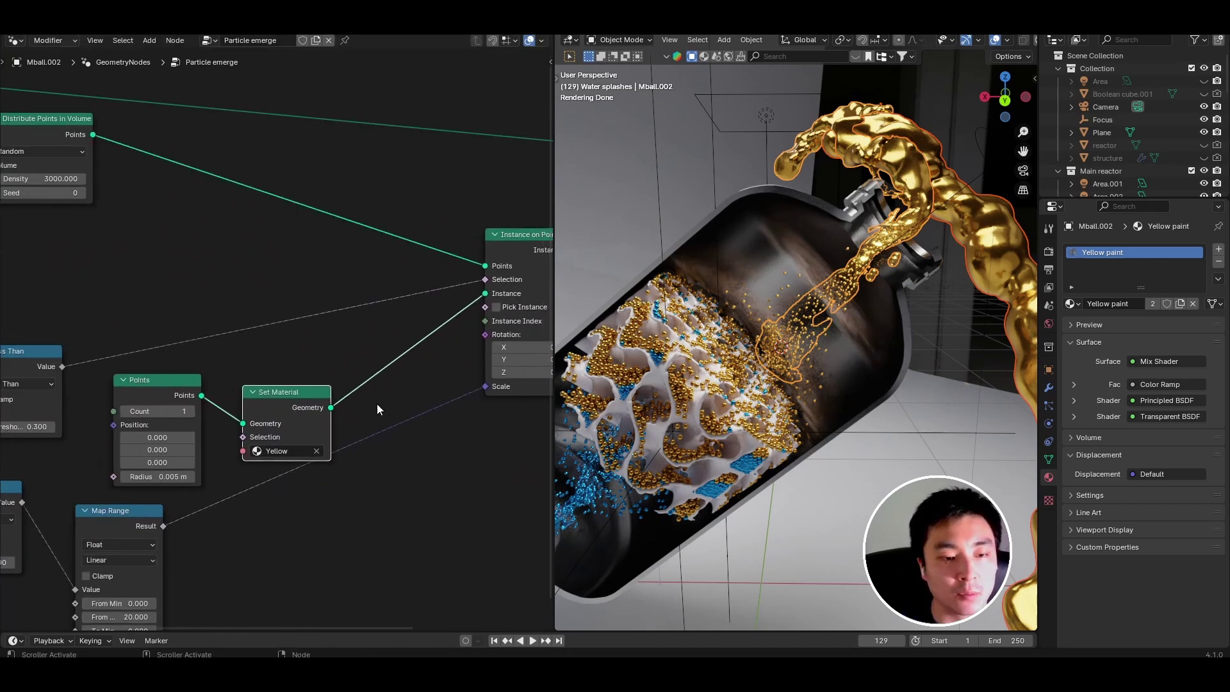
{"action": "middle_click_drag", "start_coordinate": [348, 266], "coordinate": [173, 351]}
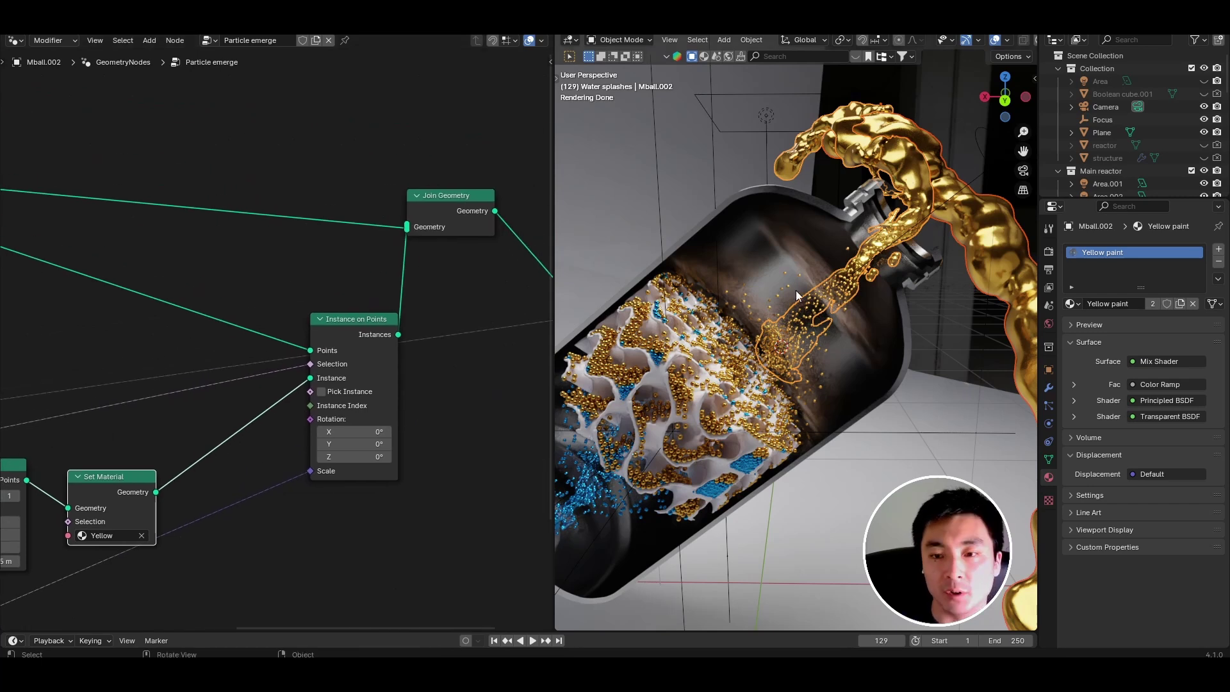
Show the Yellow paint material of the selected yellow splash in the Shader Editor and view its fading stream inside the reactor.
{"action": "scroll", "coordinate": [361, 346], "scroll_direction": "down", "scroll_amount": 7}
{"action": "middle_click_drag", "start_coordinate": [173, 271], "coordinate": [255, 275]}
{"action": "left_click", "coordinate": [506, 259]}
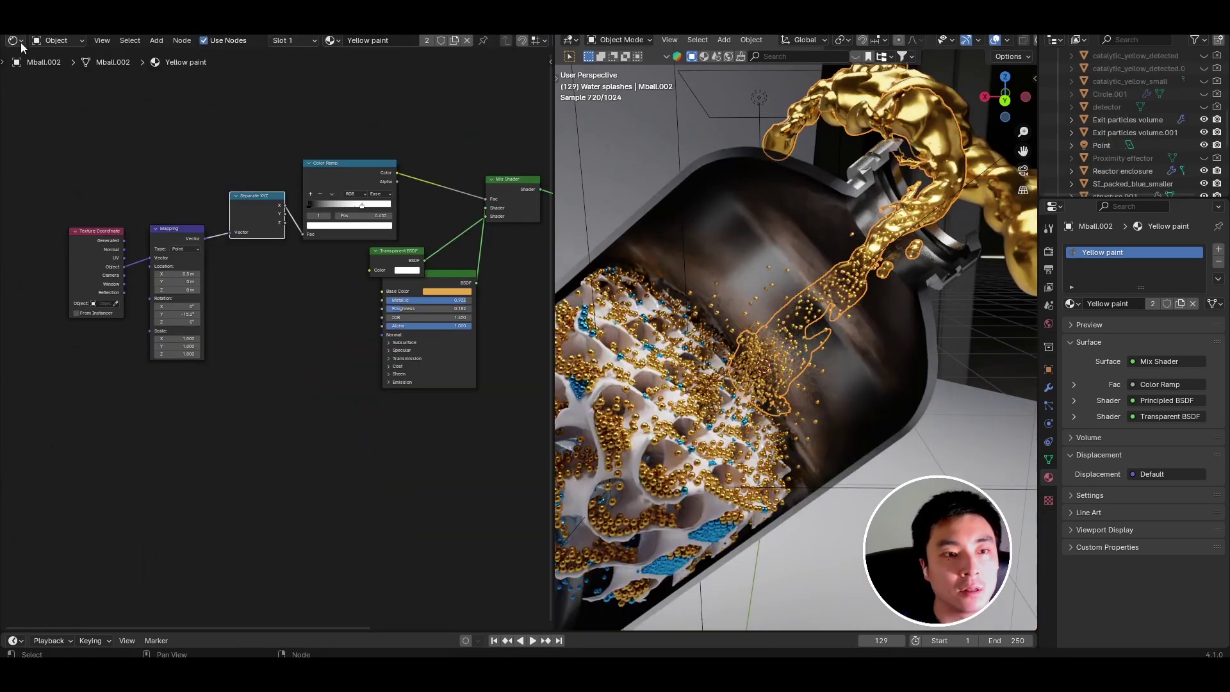
{"action": "middle_click_drag", "start_coordinate": [870, 299], "coordinate": [691, 375]}
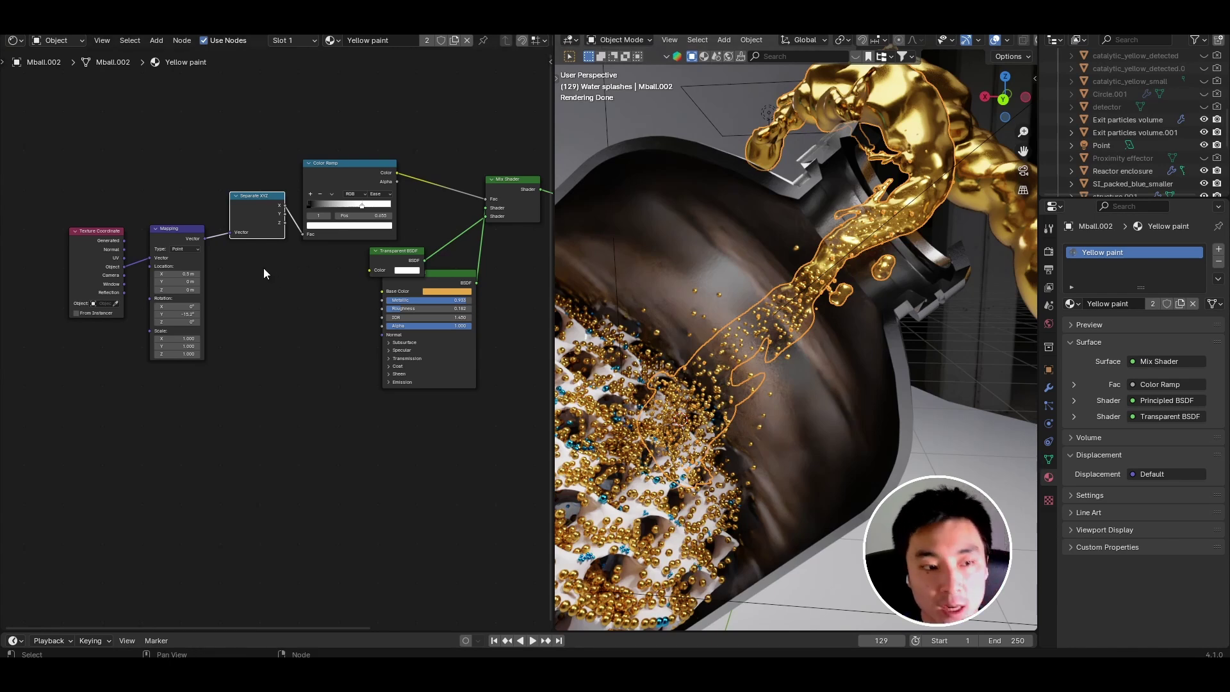
Tidy the Texture Coordinate, Mapping and Separate XYZ nodes into a closer row before the Color Ramp and Mix Shader.
{"action": "scroll", "coordinate": [128, 210], "scroll_direction": "up", "scroll_amount": 1}
{"action": "left_click_drag", "start_coordinate": [52, 210], "coordinate": [64, 199]}
{"action": "left_click_drag", "start_coordinate": [150, 215], "coordinate": [148, 208]}
{"action": "left_click_drag", "start_coordinate": [267, 164], "coordinate": [249, 174]}
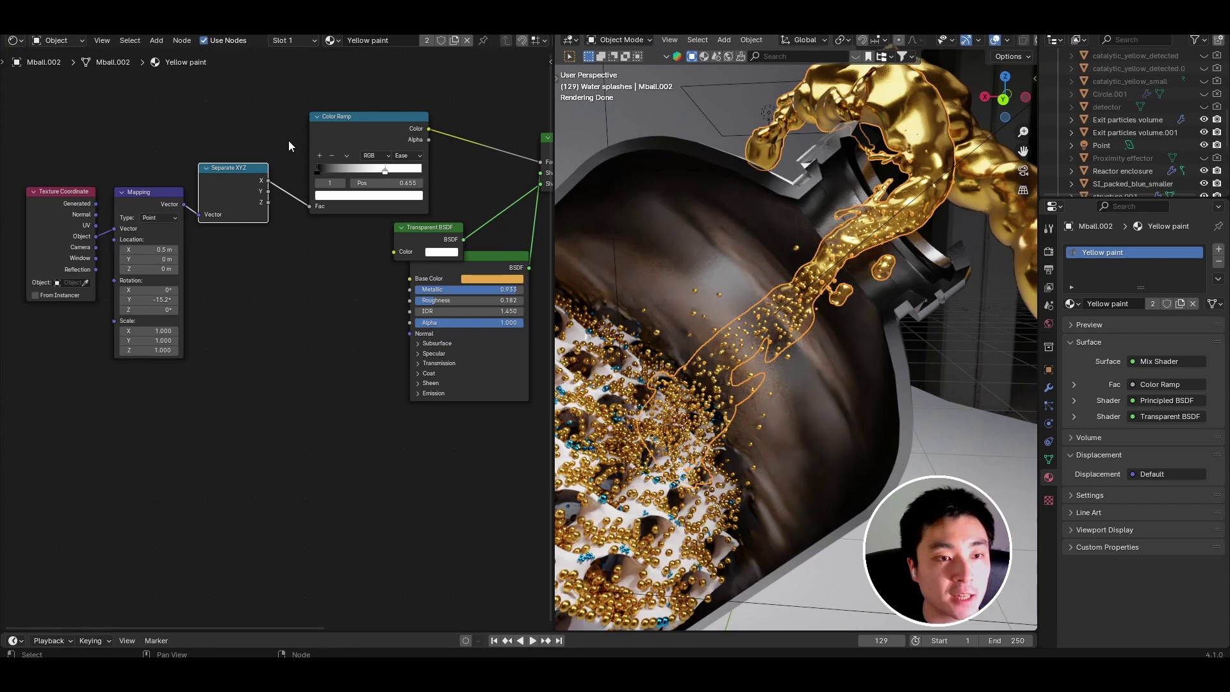
{"action": "middle_click_drag", "start_coordinate": [361, 132], "coordinate": [279, 112]}
{"action": "left_click", "coordinate": [299, 104]}
{"action": "left_click", "coordinate": [464, 160]}
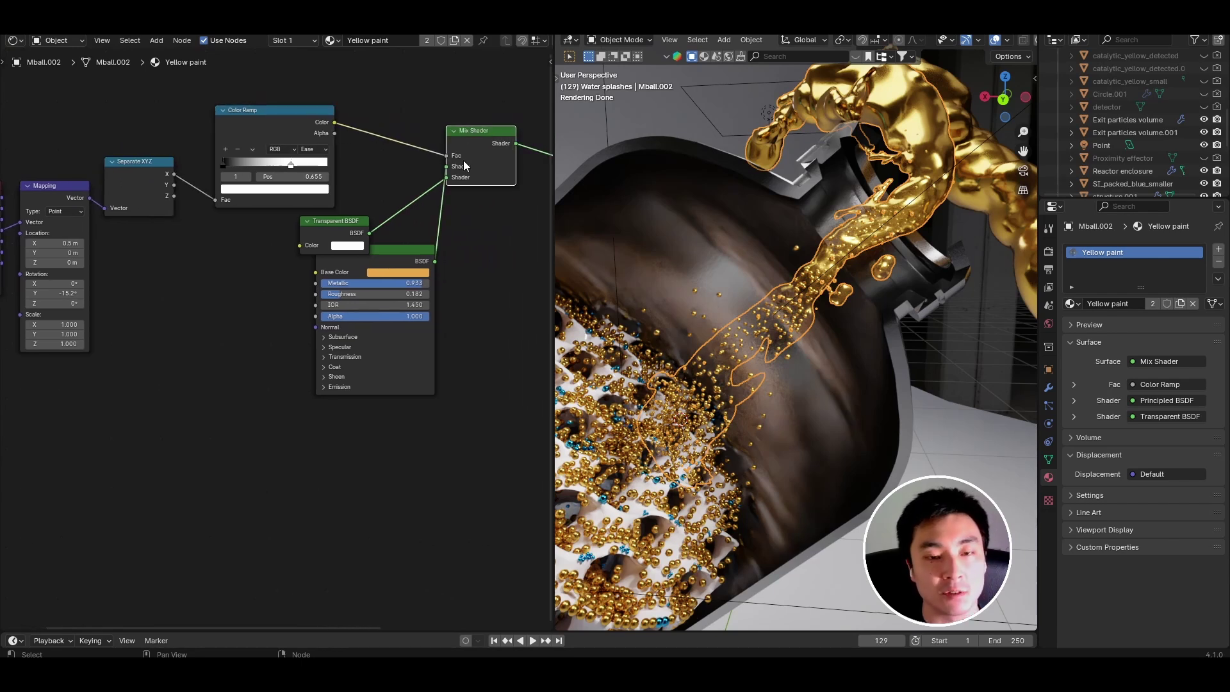
Separate the overlapping Transparent BSDF and Principled BSDF nodes and move the Material Output node beside the Mix Shader.
{"action": "middle_click_drag", "start_coordinate": [460, 184], "coordinate": [389, 188]}
{"action": "left_click_drag", "start_coordinate": [276, 228], "coordinate": [209, 222]}
{"action": "left_click", "coordinate": [329, 272]}
{"action": "left_click_drag", "start_coordinate": [378, 296], "coordinate": [316, 247]}
{"action": "scroll", "coordinate": [360, 276], "scroll_direction": "up", "scroll_amount": 1}
{"action": "middle_click_drag", "start_coordinate": [373, 239], "coordinate": [87, 316]}
{"action": "scroll", "coordinate": [291, 282], "scroll_direction": "down", "scroll_amount": 1}
{"action": "left_click_drag", "start_coordinate": [431, 275], "coordinate": [259, 214]}
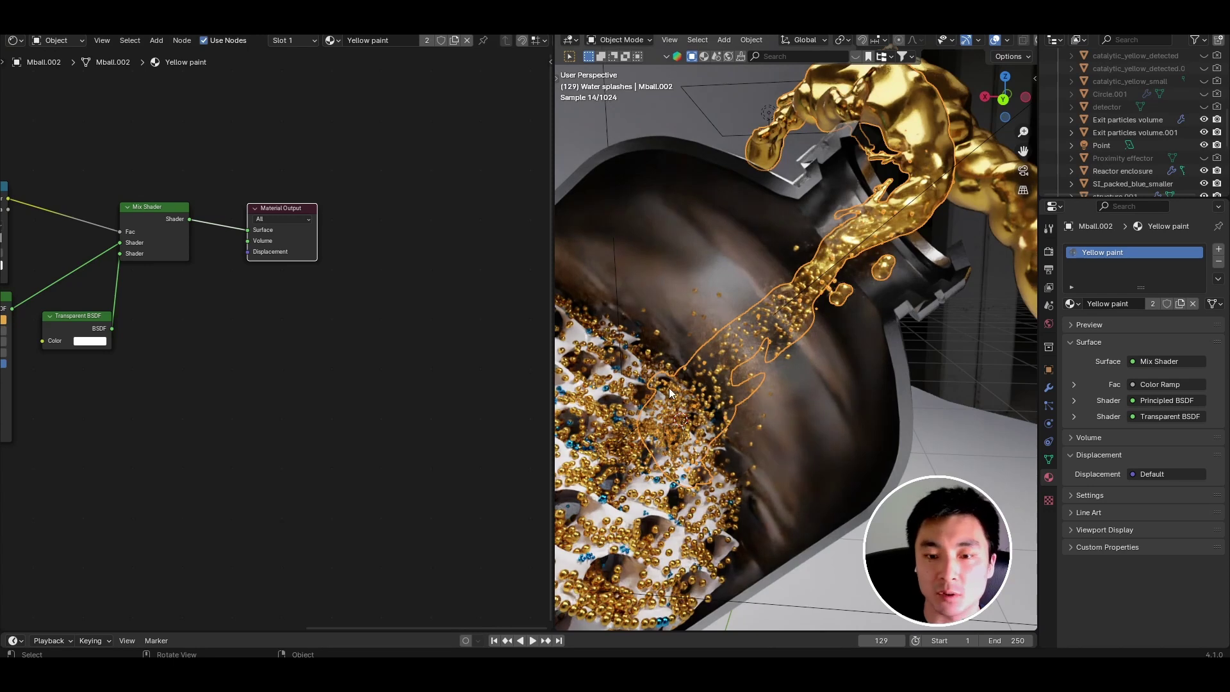
Select Exit particles volume.001 in solid shading, show its geometry nodes and inspect its cone mesh in Edit Mode.
{"action": "scroll", "coordinate": [712, 367], "scroll_direction": "down", "scroll_amount": 4}
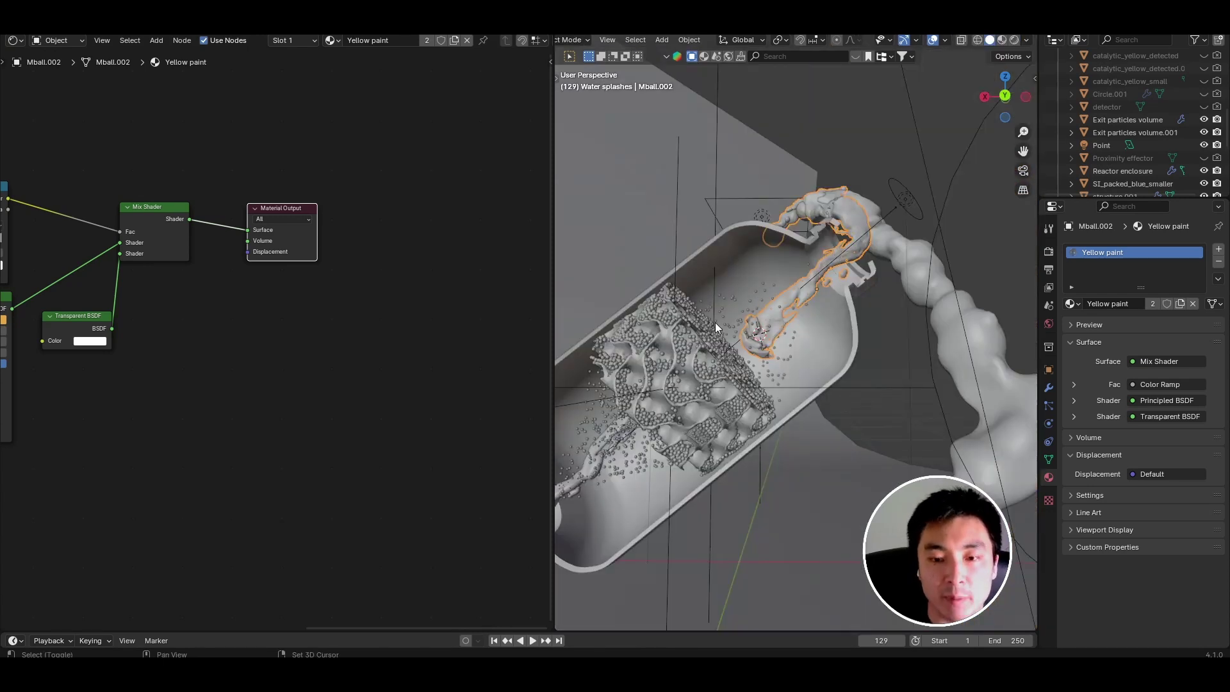
{"action": "middle_click_drag", "start_coordinate": [715, 322], "coordinate": [824, 304]}
{"action": "left_click", "coordinate": [823, 303]}
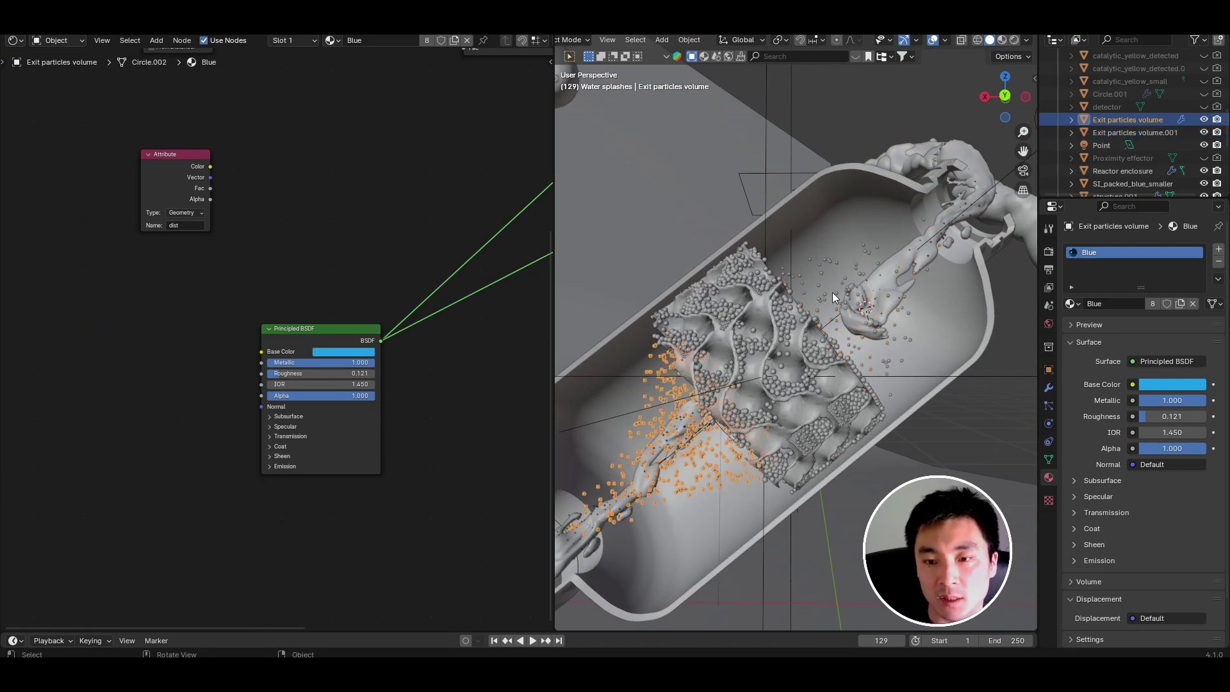
{"action": "left_click", "coordinate": [23, 43]}
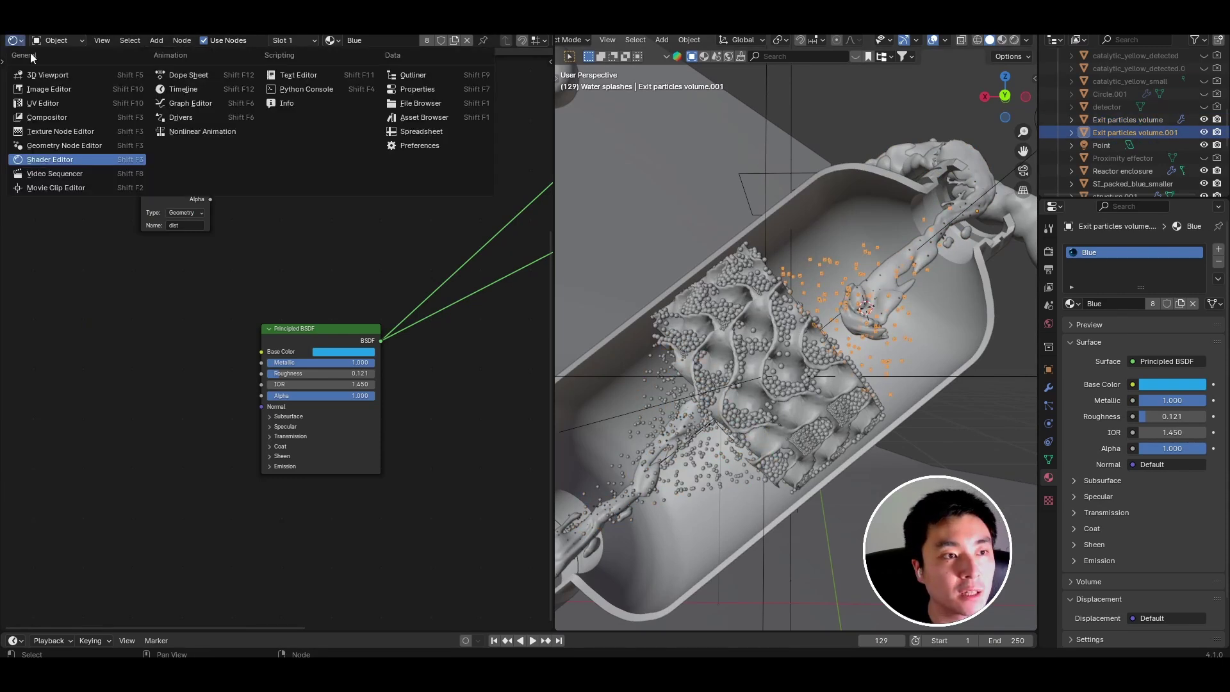
{"action": "left_click", "coordinate": [52, 134]}
{"action": "key", "text": "Tab"}
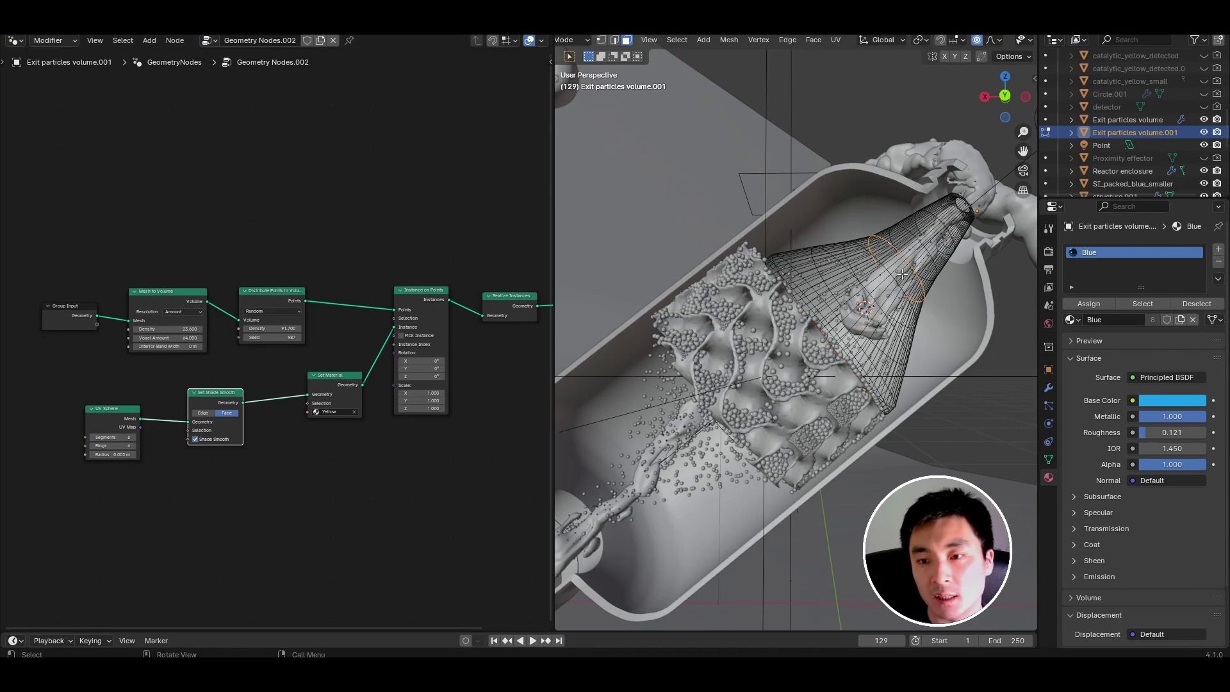
{"action": "middle_click_drag", "start_coordinate": [894, 275], "coordinate": [865, 288]}
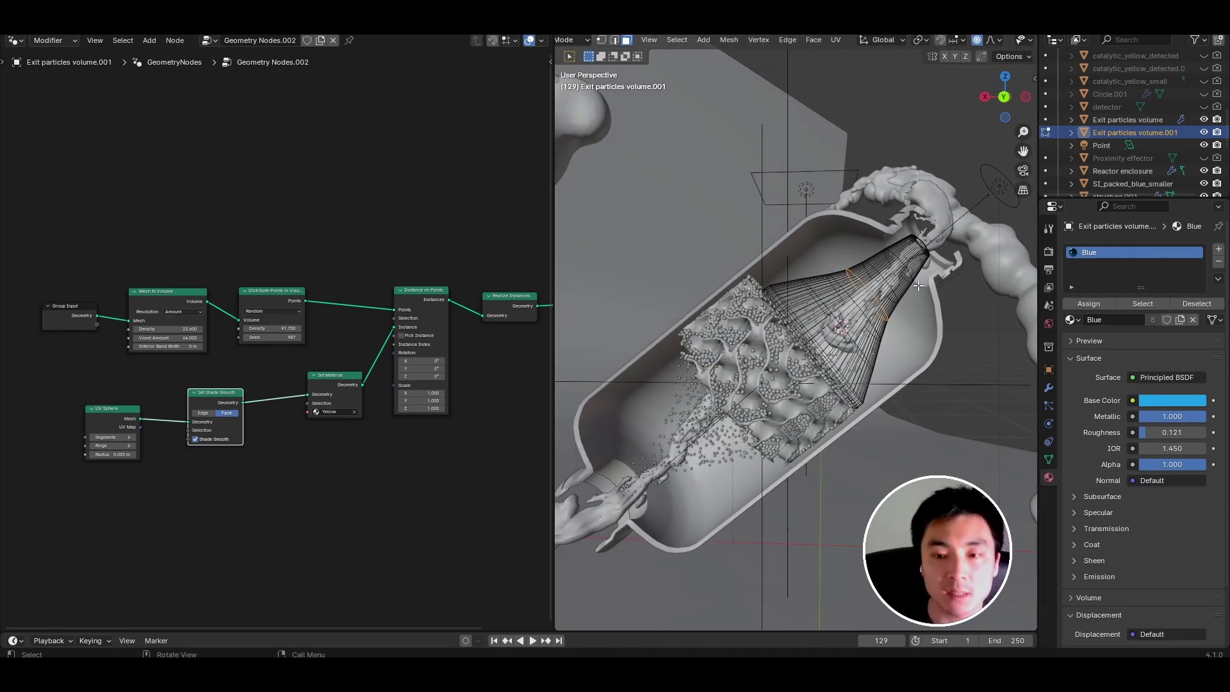
Leave Edit Mode on the cone and inspect the source mesh of the lower exit particle cloud.
{"action": "key", "text": "Tab"}
{"action": "left_click", "coordinate": [707, 437]}
{"action": "left_click", "coordinate": [711, 443]}
{"action": "key", "text": "Tab"}
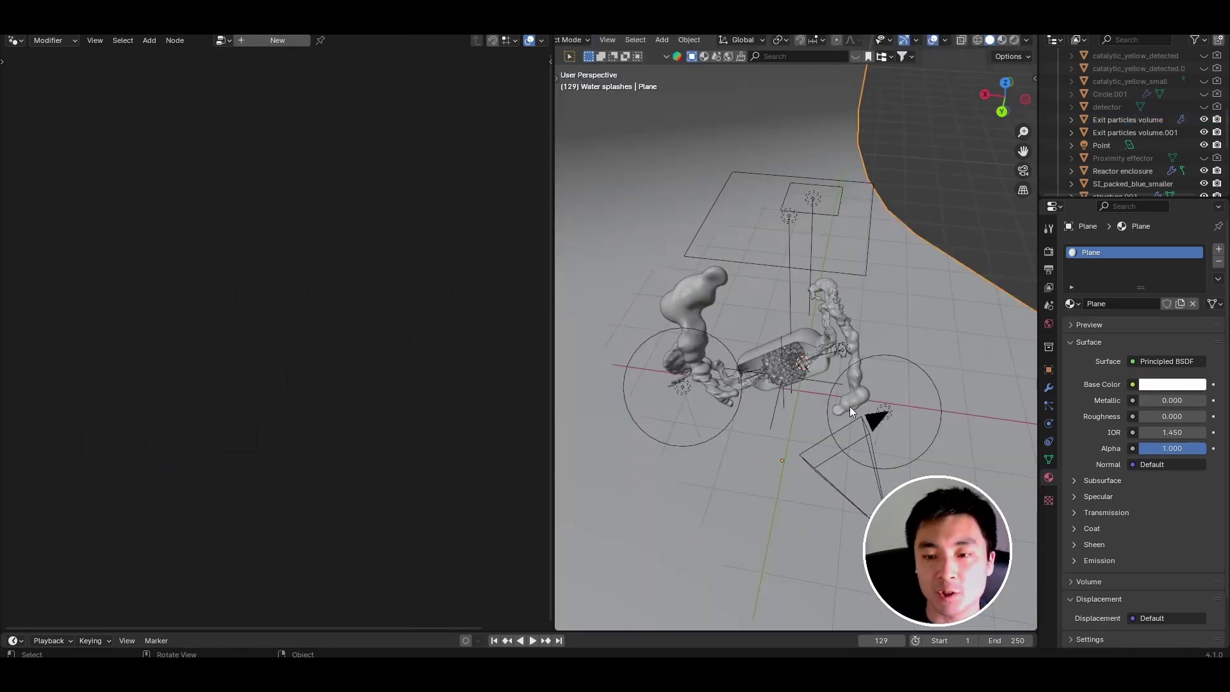
Select the Point.003 light beside the yellow column and examine the scene's lighting in rendered shading.
{"action": "left_click", "coordinate": [885, 408]}
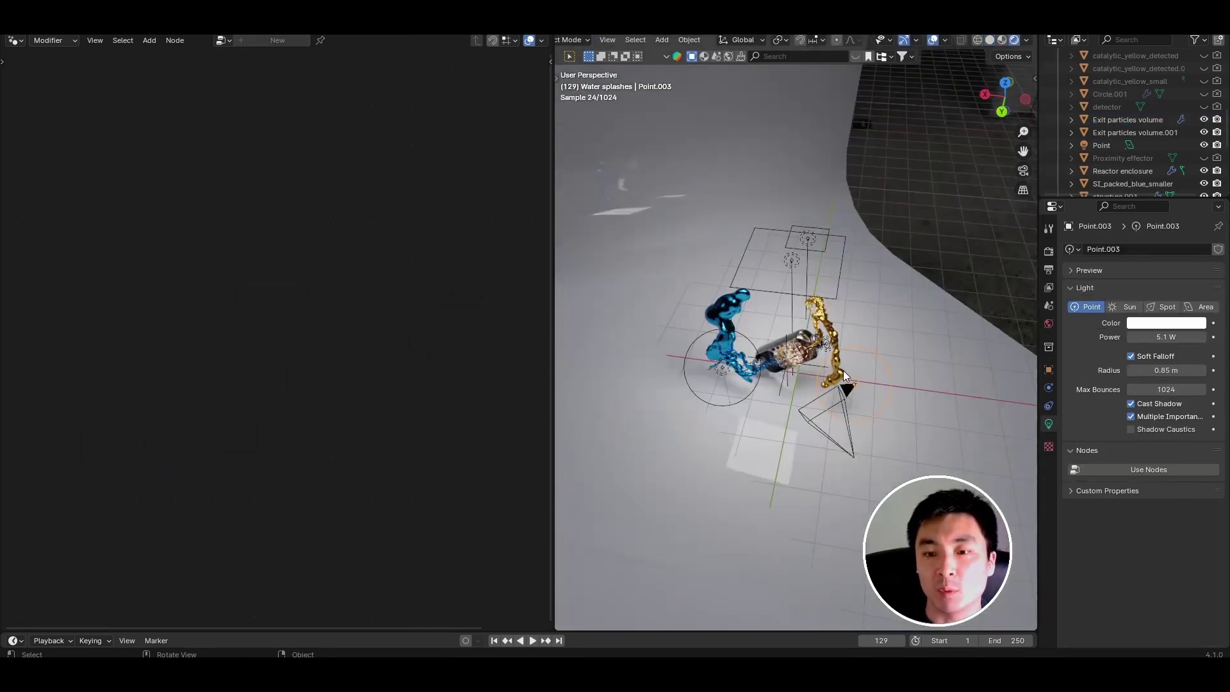
{"action": "mouse_move", "coordinate": [841, 371]}
{"action": "middle_mouse_down"}
{"action": "mouse_move", "coordinate": [878, 296]}
{"action": "mouse_move", "coordinate": [889, 309]}
{"action": "mouse_move", "coordinate": [816, 290]}
{"action": "mouse_move", "coordinate": [879, 237]}
{"action": "mouse_move", "coordinate": [924, 241]}
{"action": "mouse_move", "coordinate": [954, 306]}
{"action": "mouse_move", "coordinate": [984, 309]}
{"action": "mouse_move", "coordinate": [863, 289]}
{"action": "mouse_move", "coordinate": [854, 246]}
{"action": "mouse_move", "coordinate": [819, 213]}
{"action": "mouse_move", "coordinate": [864, 202]}
{"action": "mouse_move", "coordinate": [846, 231]}
{"action": "mouse_move", "coordinate": [832, 219]}
{"action": "middle_mouse_up"}
{"action": "left_click", "coordinate": [815, 290]}
{"action": "key", "text": "KP_0"}
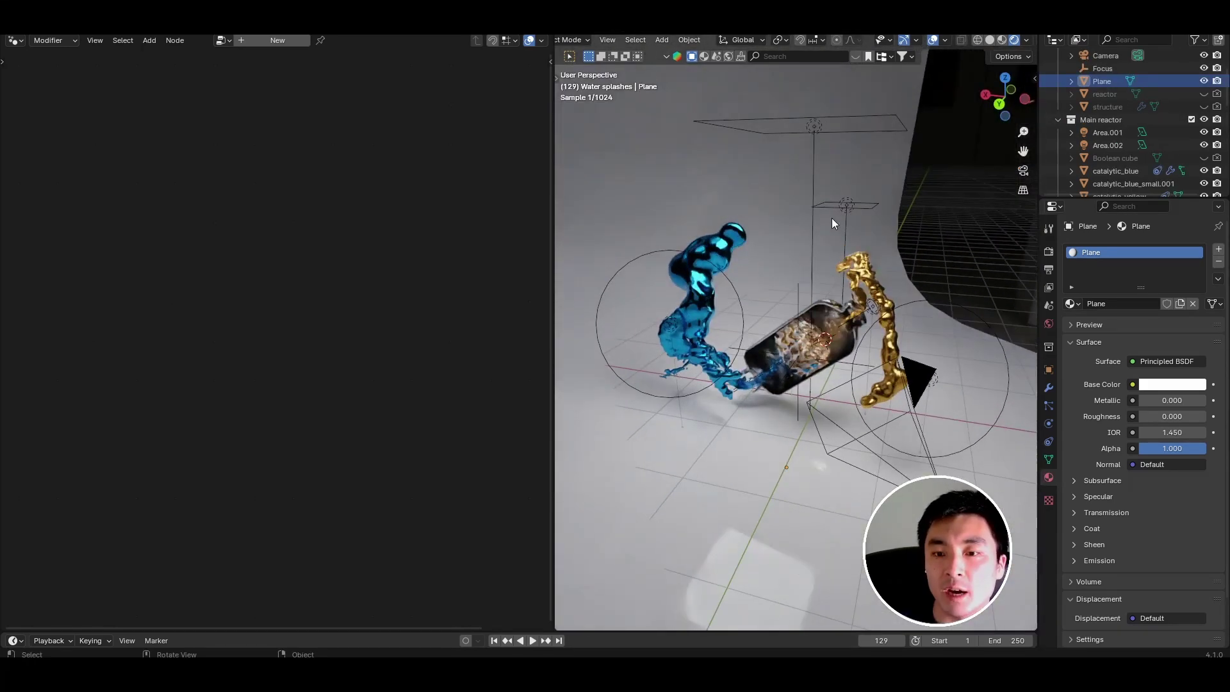
Select the overhead lights Area.001 and Area.002 in turn to examine their light settings and placement.
{"action": "left_click", "coordinate": [813, 121]}
{"action": "middle_click_drag", "start_coordinate": [812, 154], "coordinate": [798, 228]}
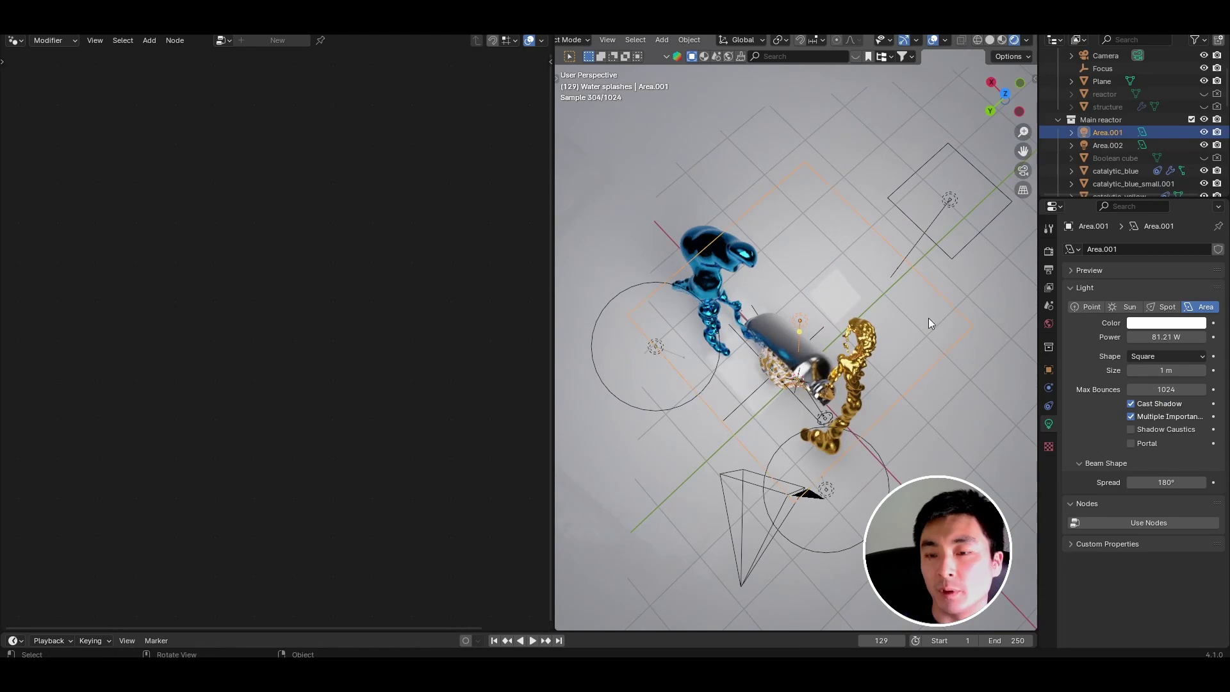
{"action": "left_click", "coordinate": [958, 209]}
{"action": "middle_click_drag", "start_coordinate": [959, 210], "coordinate": [1008, 198]}
{"action": "middle_click_drag", "start_coordinate": [897, 255], "coordinate": [897, 239]}
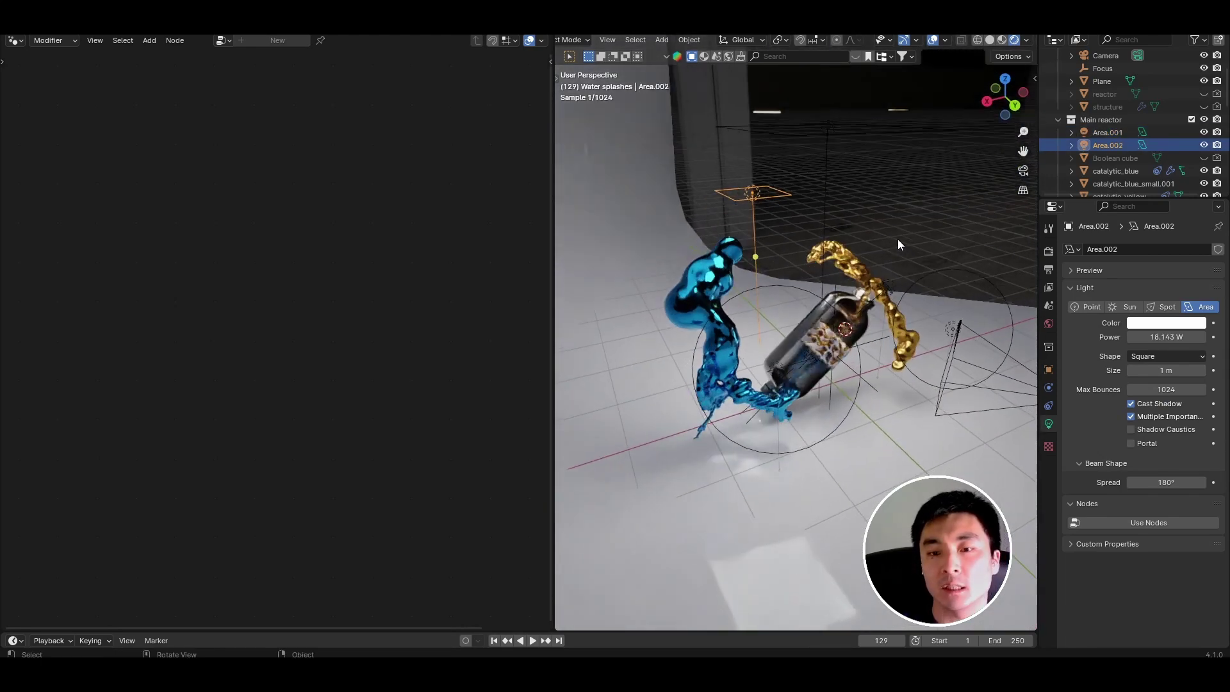
Hide Area.002 and show it again in the camera view to compare its effect on the render.
{"action": "scroll", "coordinate": [897, 240], "scroll_direction": "down", "scroll_amount": 3}
{"action": "left_click", "coordinate": [1204, 145]}
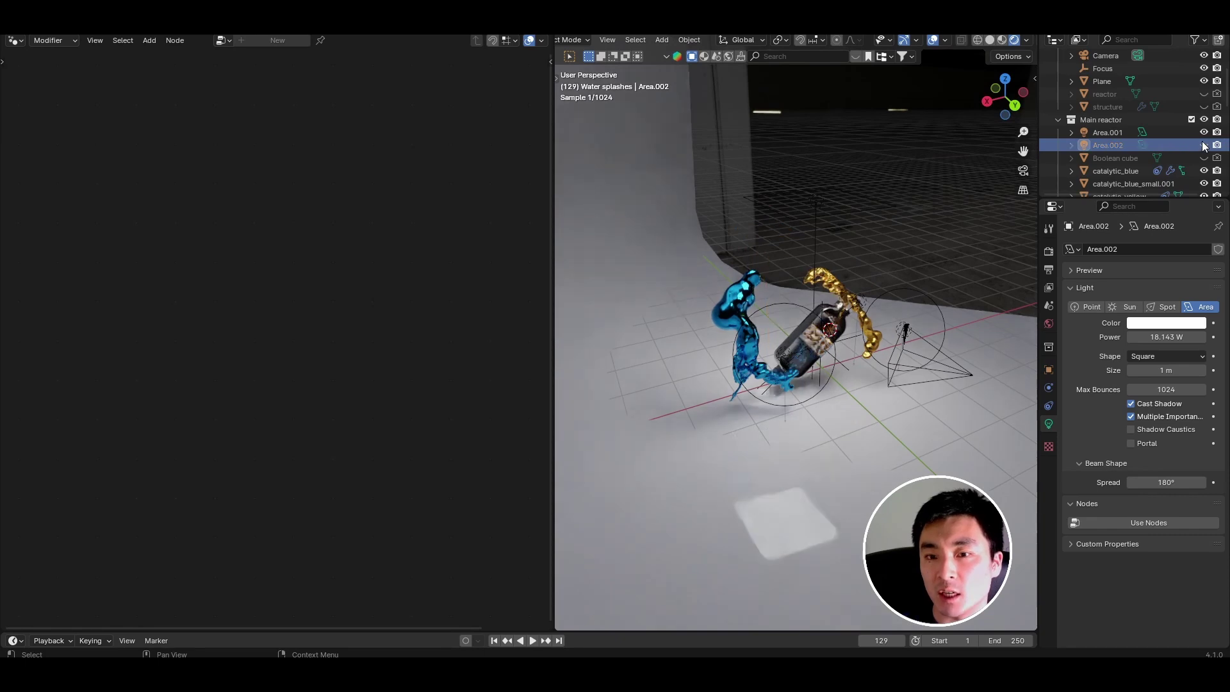
{"action": "left_click", "coordinate": [1016, 170]}
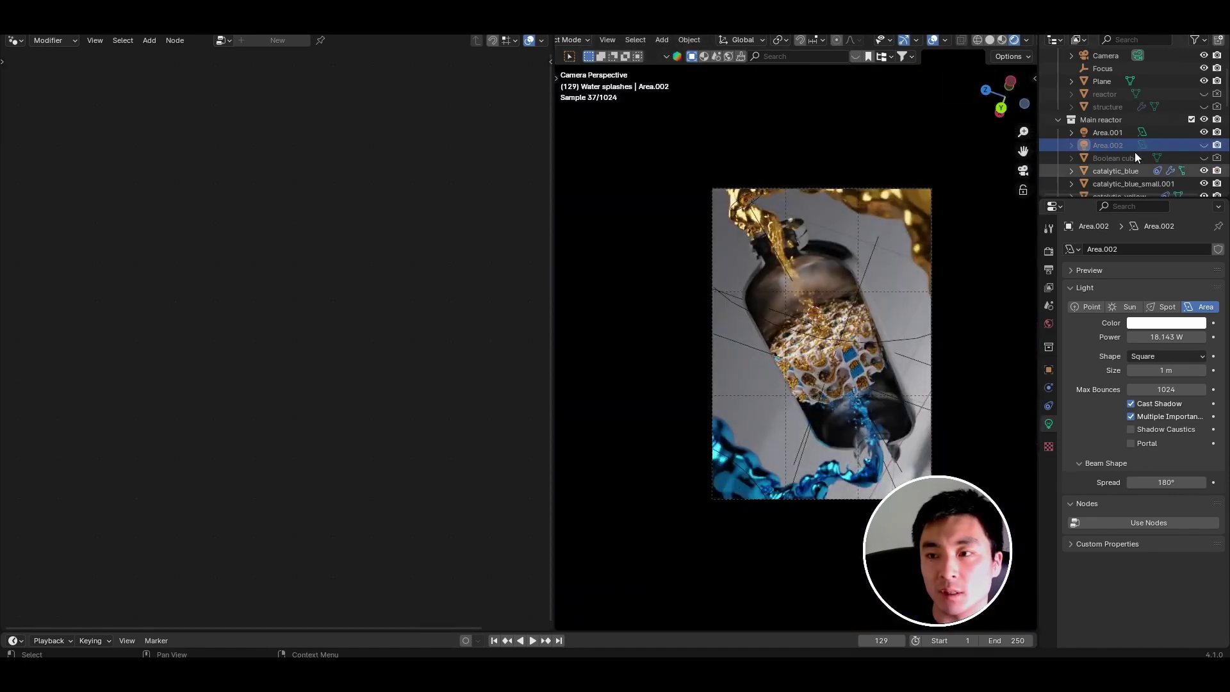
{"action": "left_click", "coordinate": [1205, 145]}
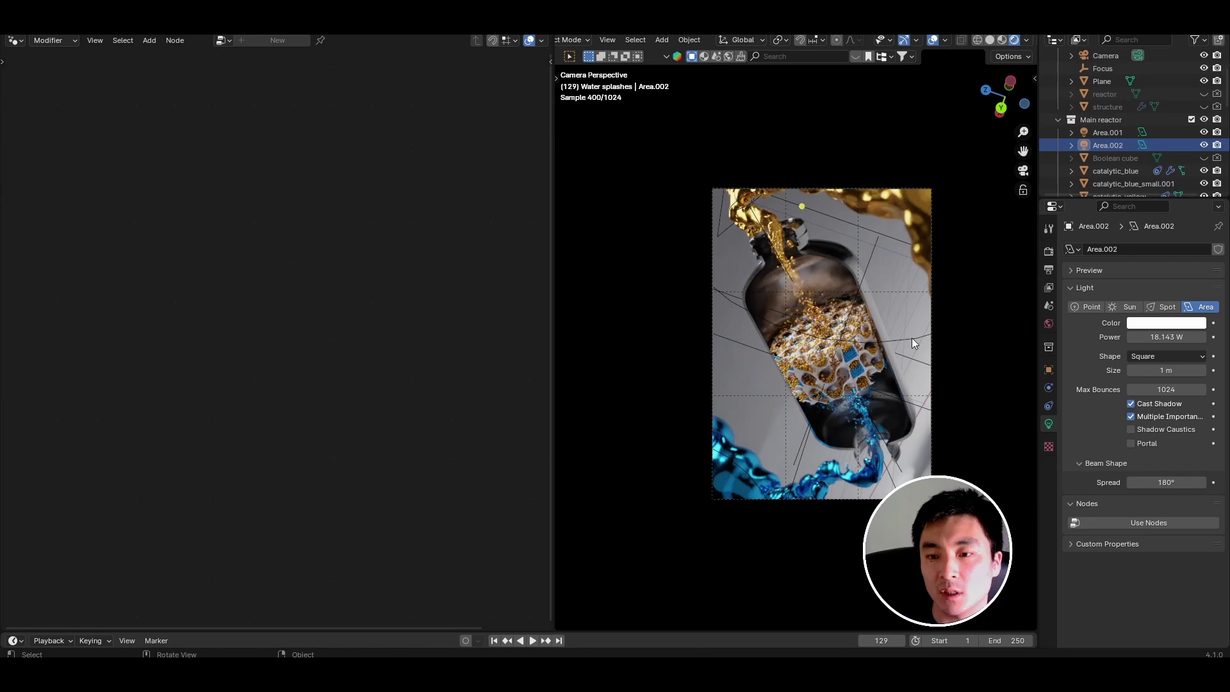
Select the disk area light Point at the reactor's neck and view the reactor through the camera.
{"action": "middle_click_drag", "start_coordinate": [1028, 267], "coordinate": [863, 335]}
{"action": "left_click", "coordinate": [899, 336]}
{"action": "scroll", "coordinate": [863, 349], "scroll_direction": "up", "scroll_amount": 4}
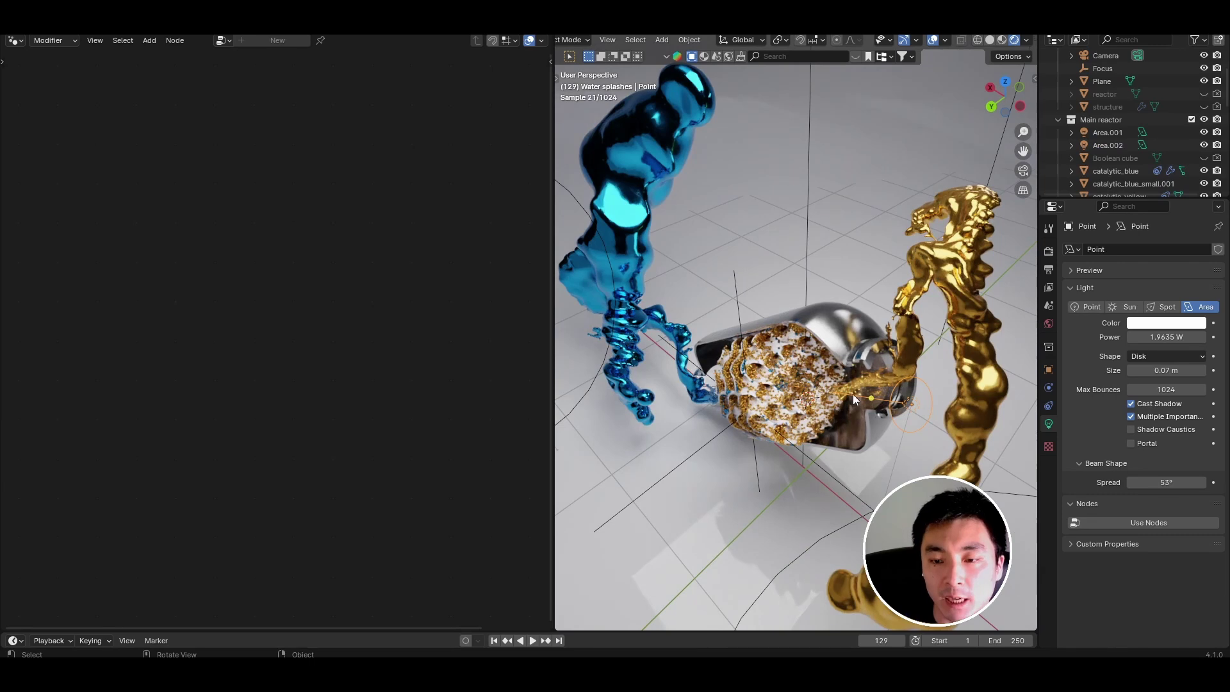
{"action": "middle_click_drag", "start_coordinate": [852, 394], "coordinate": [851, 312]}
{"action": "key", "text": "KP_0"}
{"action": "scroll", "coordinate": [1172, 135], "scroll_direction": "down", "scroll_amount": 6}
Toggle the Point light's viewport visibility several times to compare the reactor interior with and without it, leaving it visible.
{"action": "left_click", "coordinate": [1205, 122]}
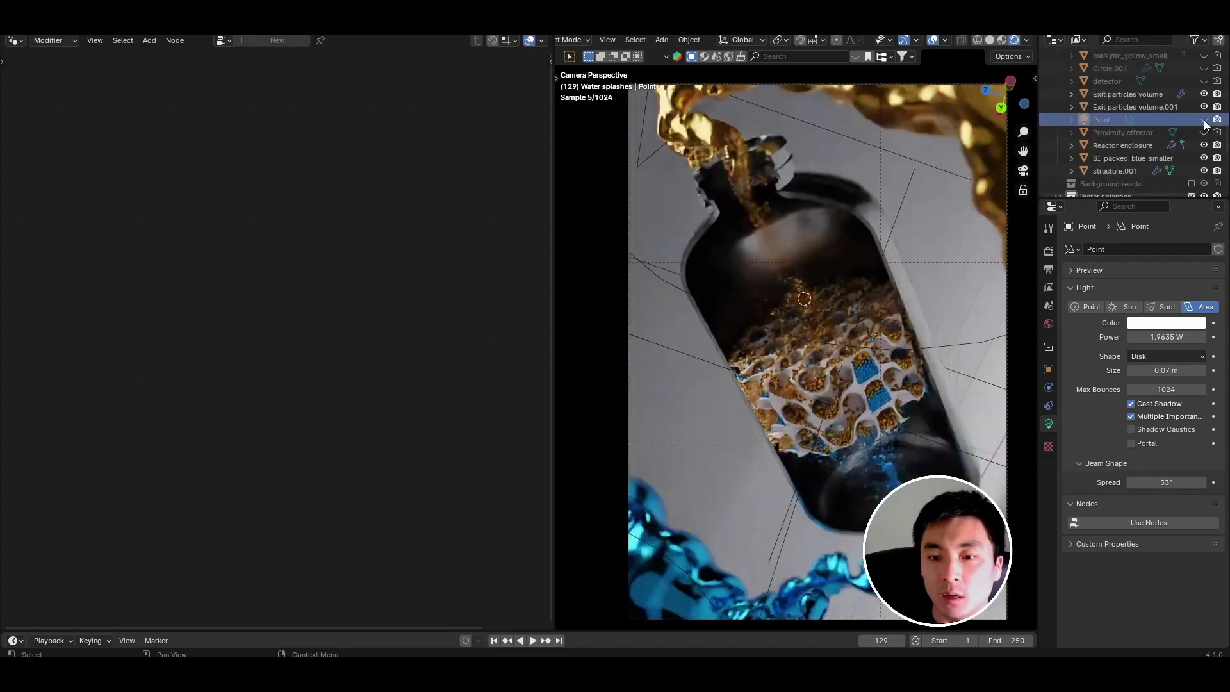
{"action": "left_click", "coordinate": [1204, 120]}
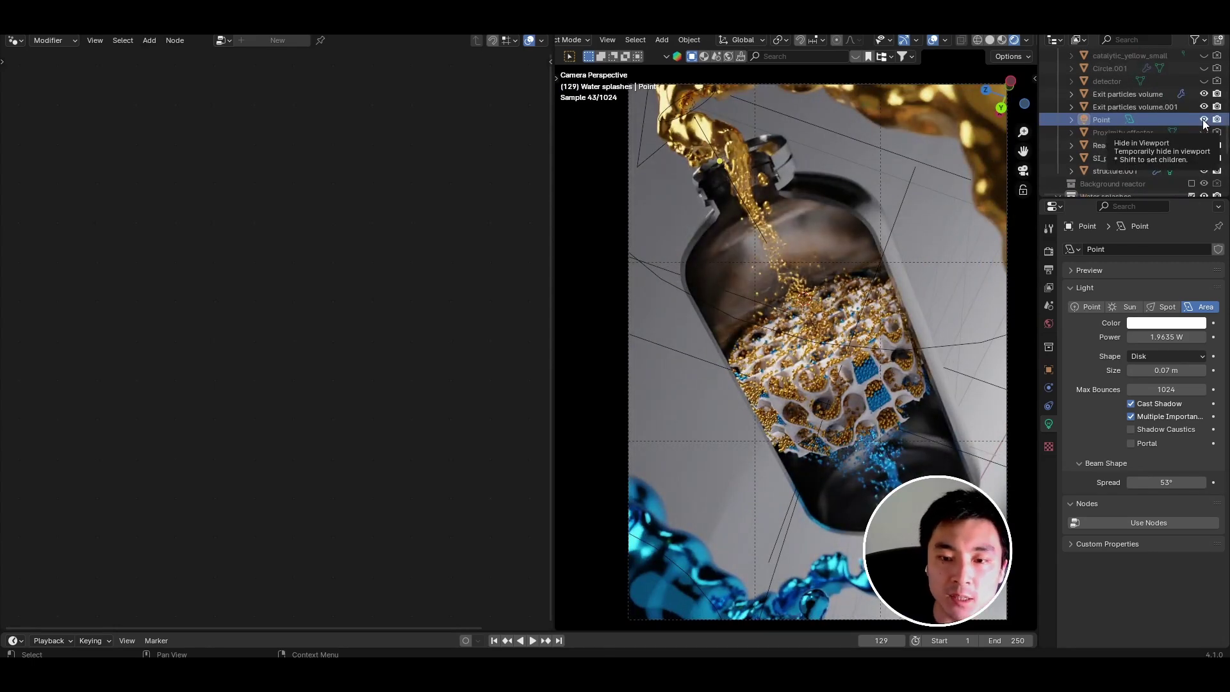
{"action": "left_click", "coordinate": [1204, 121]}
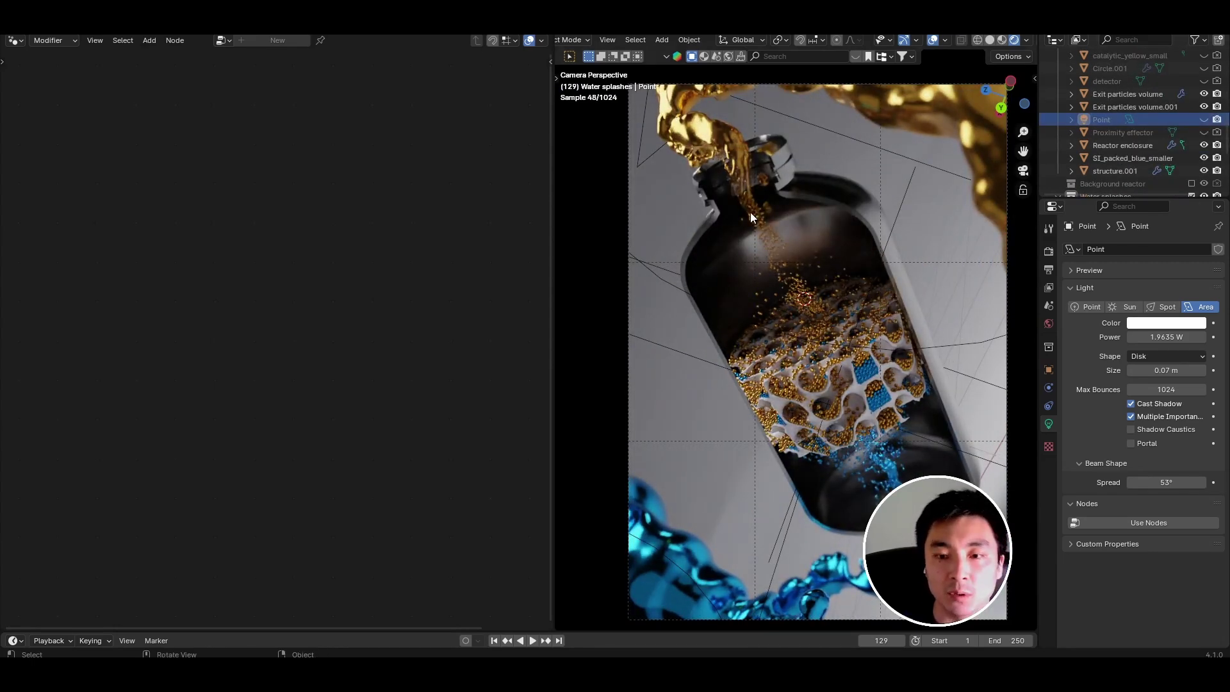
{"action": "left_click", "coordinate": [1204, 120]}
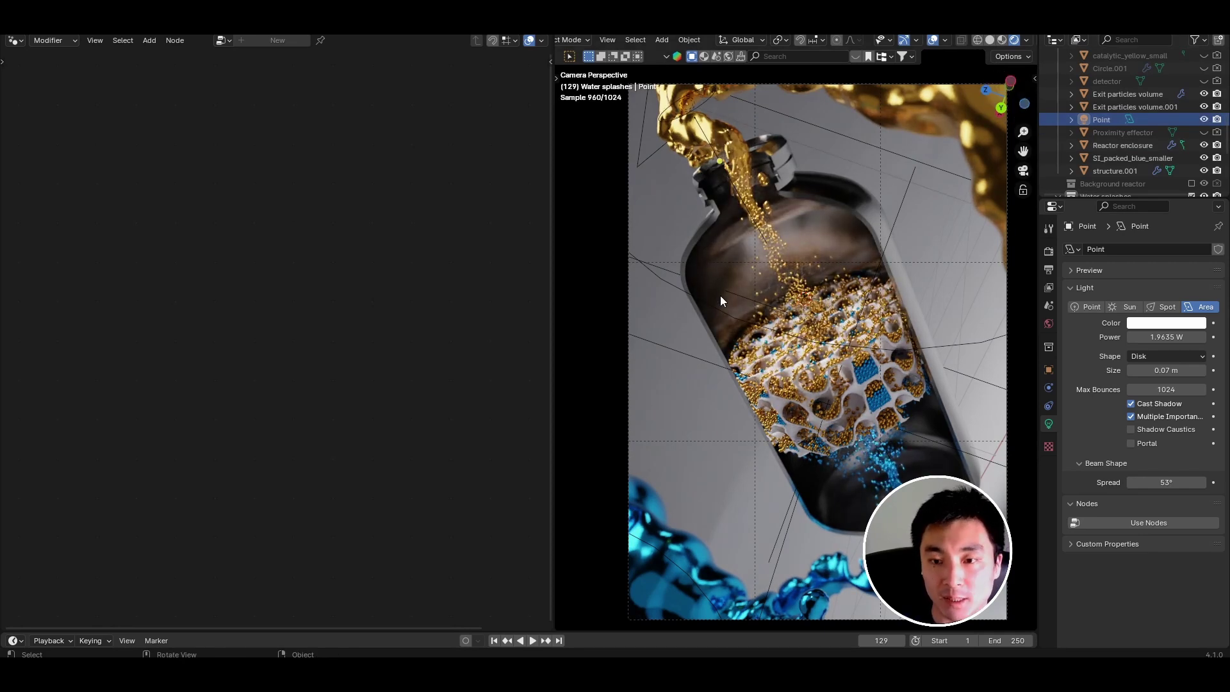
{"action": "left_click", "coordinate": [1204, 120]}
{"action": "left_click", "coordinate": [1204, 120]}
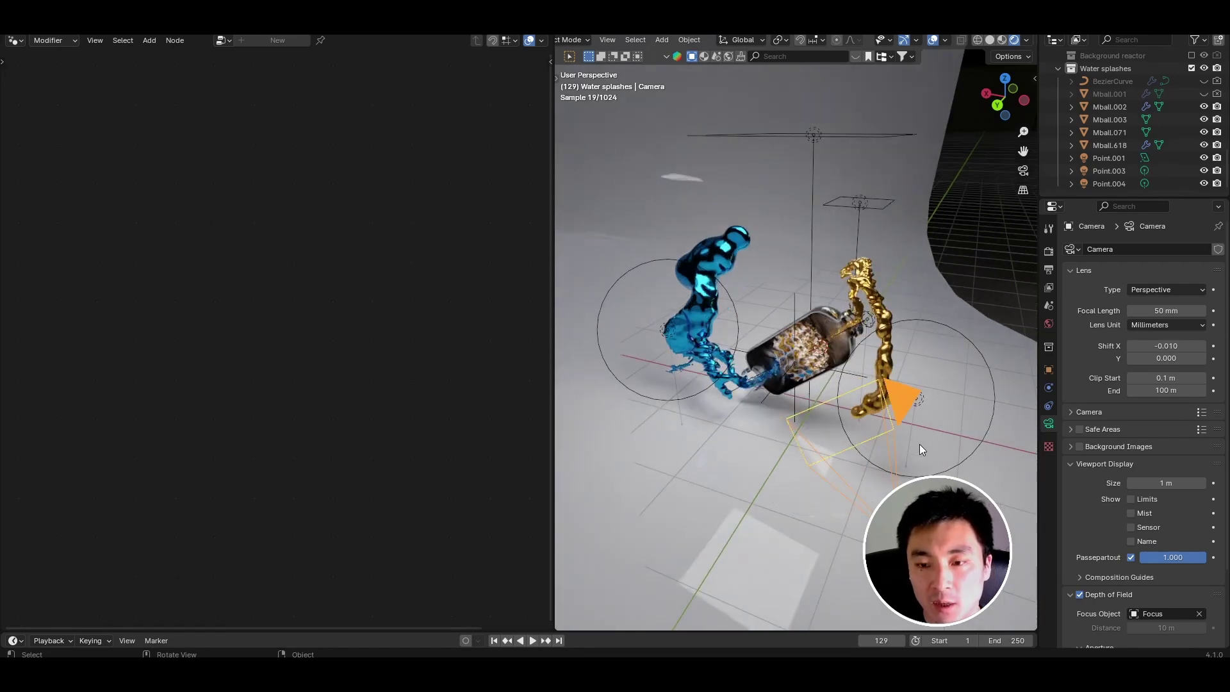
Widen the 3D viewport and show the selected camera's Depth of Field settings with its focus object and F-Stop.
{"action": "scroll", "coordinate": [920, 443], "scroll_direction": "down", "scroll_amount": 4}
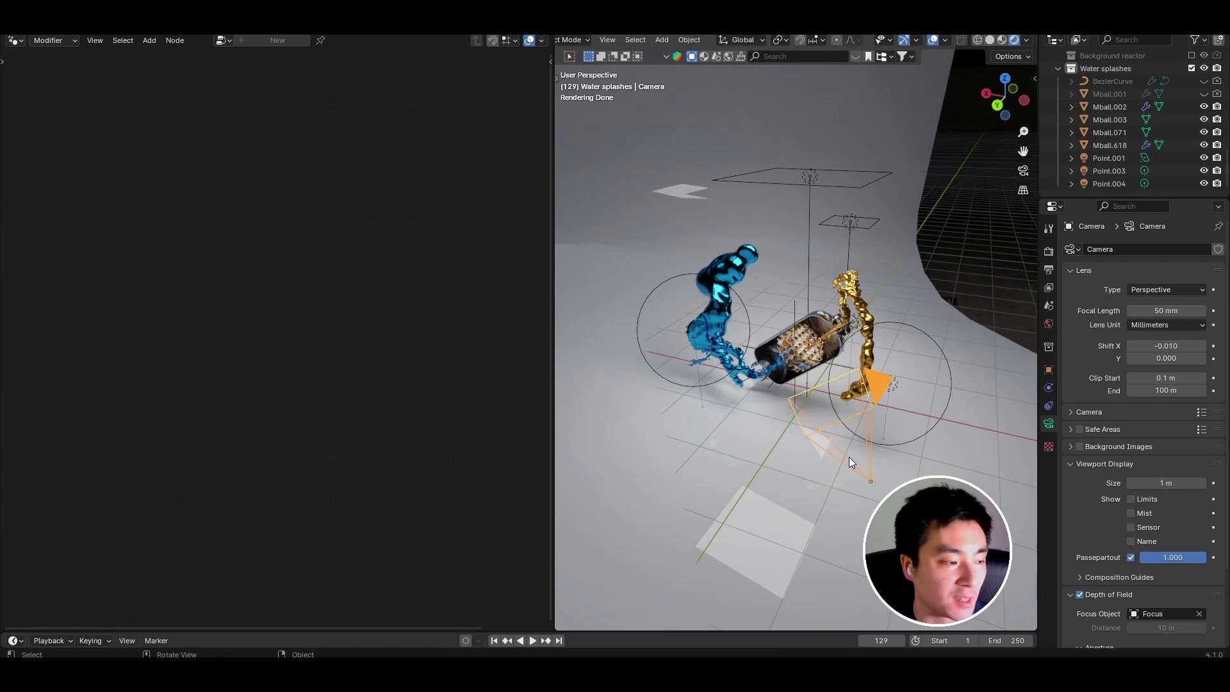
{"action": "scroll", "coordinate": [843, 441], "scroll_direction": "up", "scroll_amount": 3}
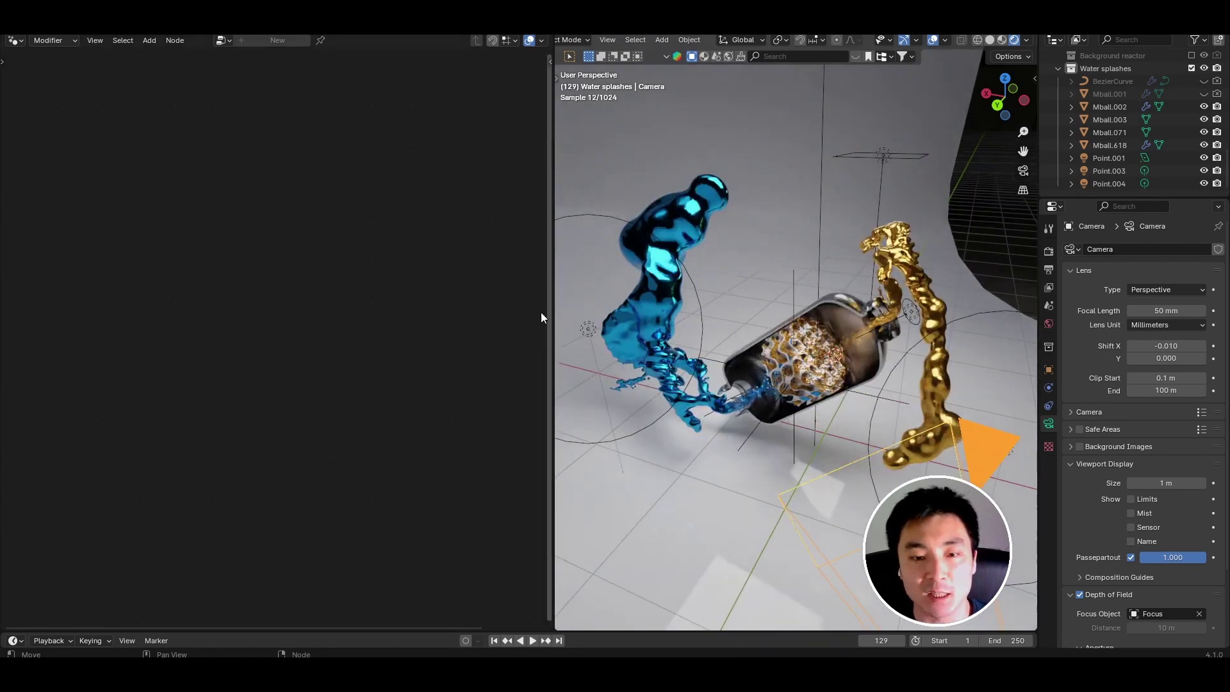
{"action": "left_click_drag", "start_coordinate": [554, 318], "coordinate": [330, 319]}
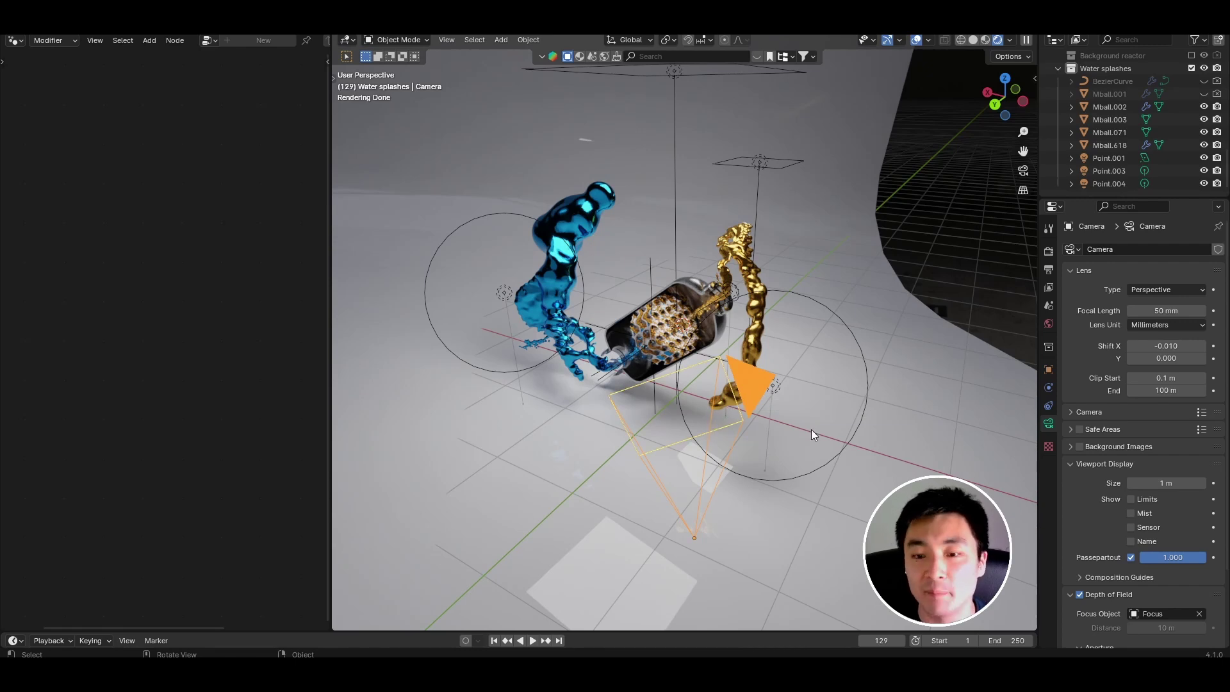
{"action": "scroll", "coordinate": [1108, 410], "scroll_direction": "down", "scroll_amount": 4}
{"action": "middle_click_drag", "start_coordinate": [761, 294], "coordinate": [779, 337]}
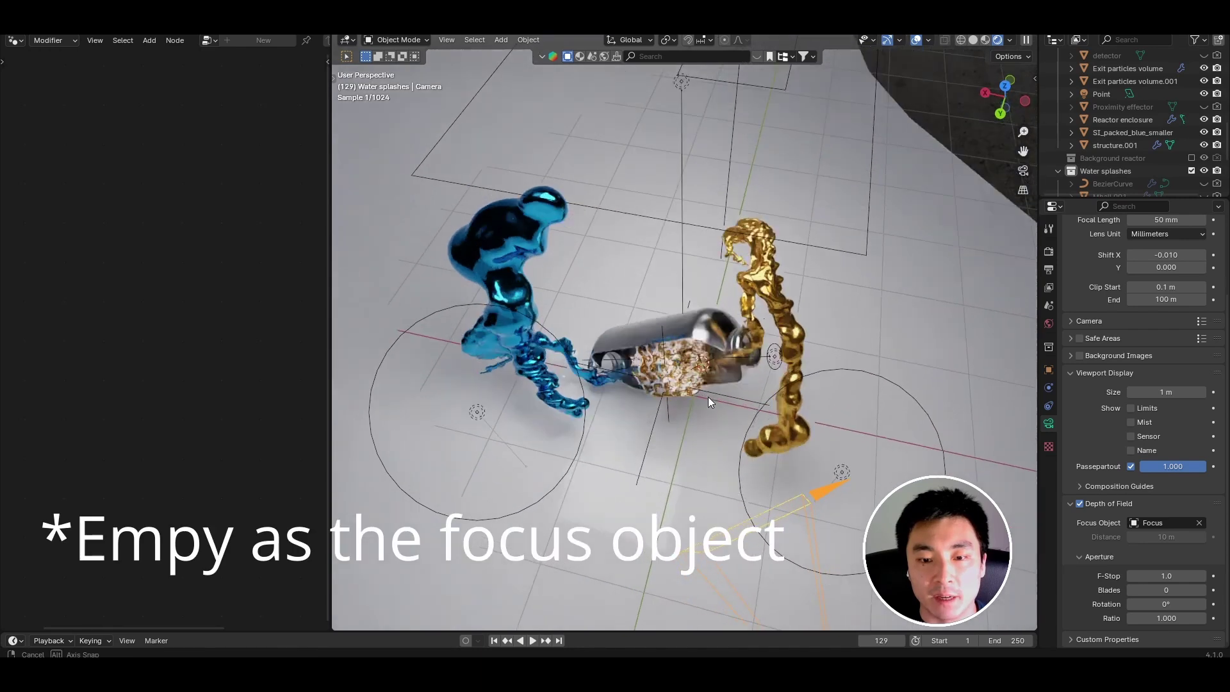
Select the Focus empty and inspect its position inside the reactor from several angles.
{"action": "middle_click_drag", "start_coordinate": [708, 397], "coordinate": [651, 429]}
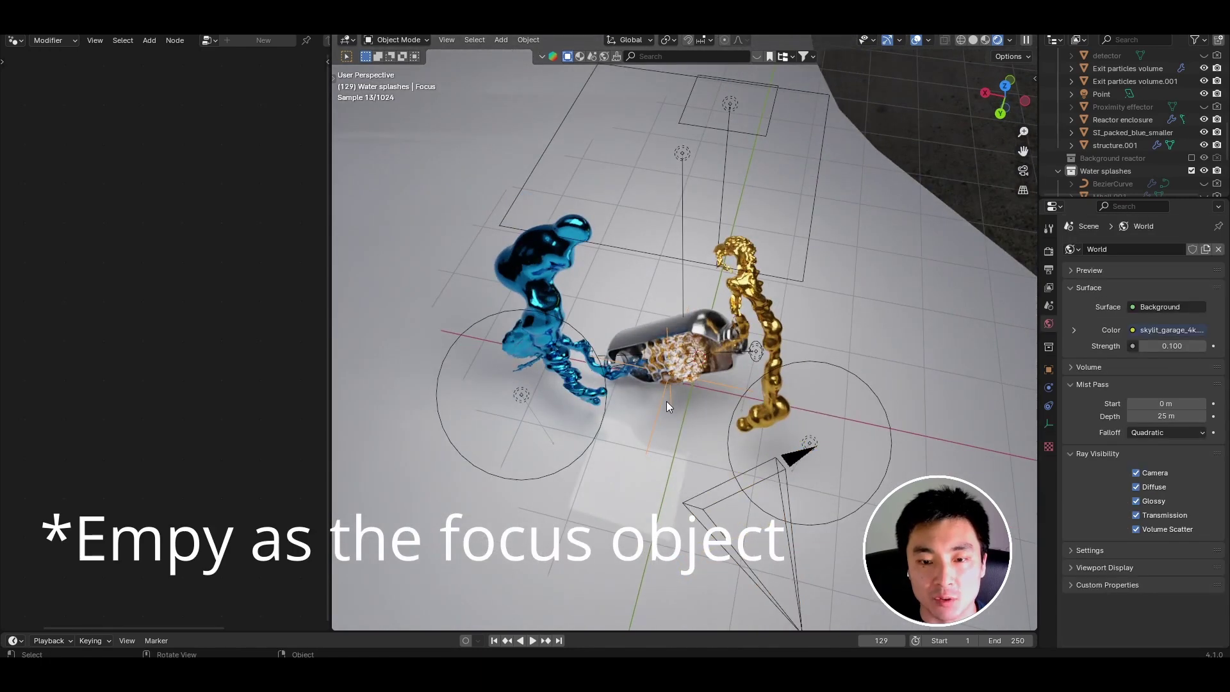
{"action": "middle_click_drag", "start_coordinate": [667, 401], "coordinate": [690, 355]}
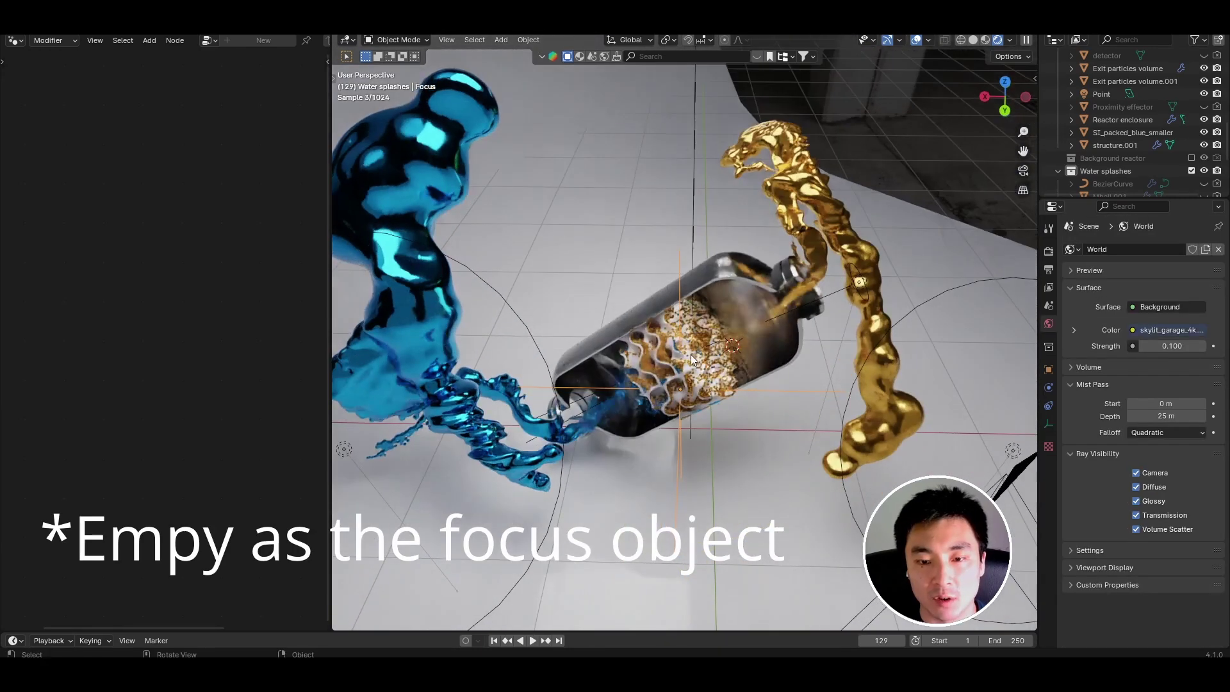
{"action": "scroll", "coordinate": [947, 461], "scroll_direction": "down", "scroll_amount": 2}
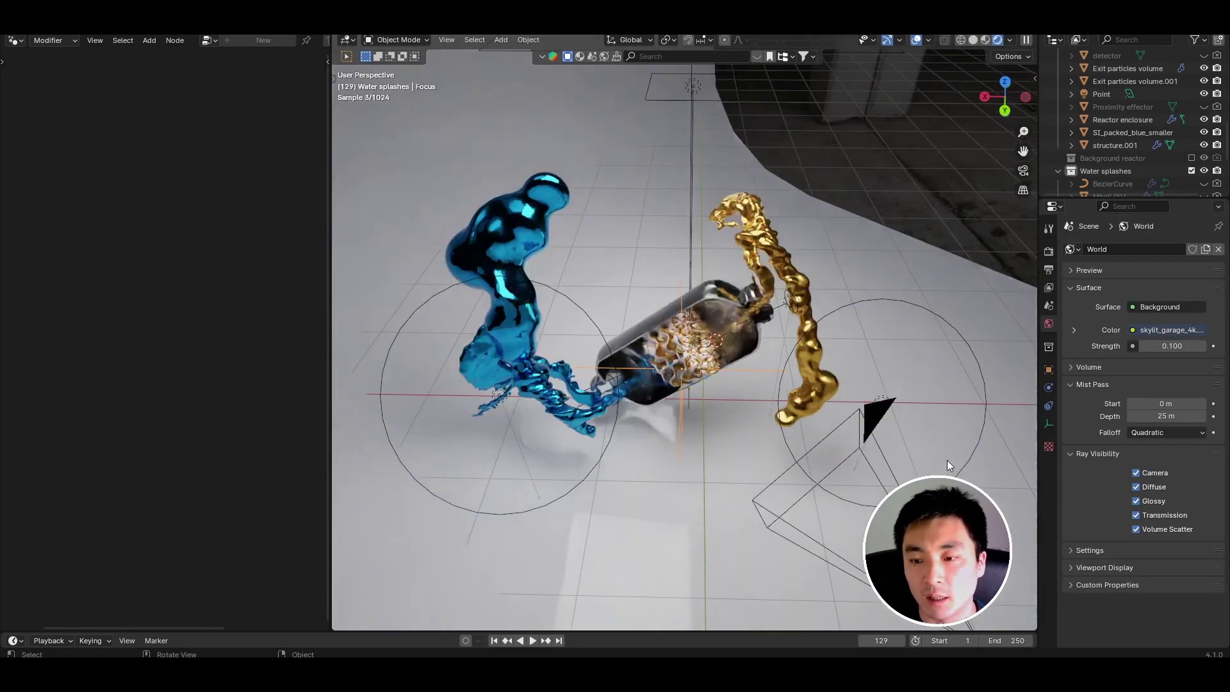
Select the camera, review its Depth of Field focus object and aperture settings, and look through the camera.
{"action": "left_click", "coordinate": [884, 417]}
{"action": "left_click", "coordinate": [1049, 423]}
{"action": "scroll", "coordinate": [1145, 463], "scroll_direction": "down", "scroll_amount": 4}
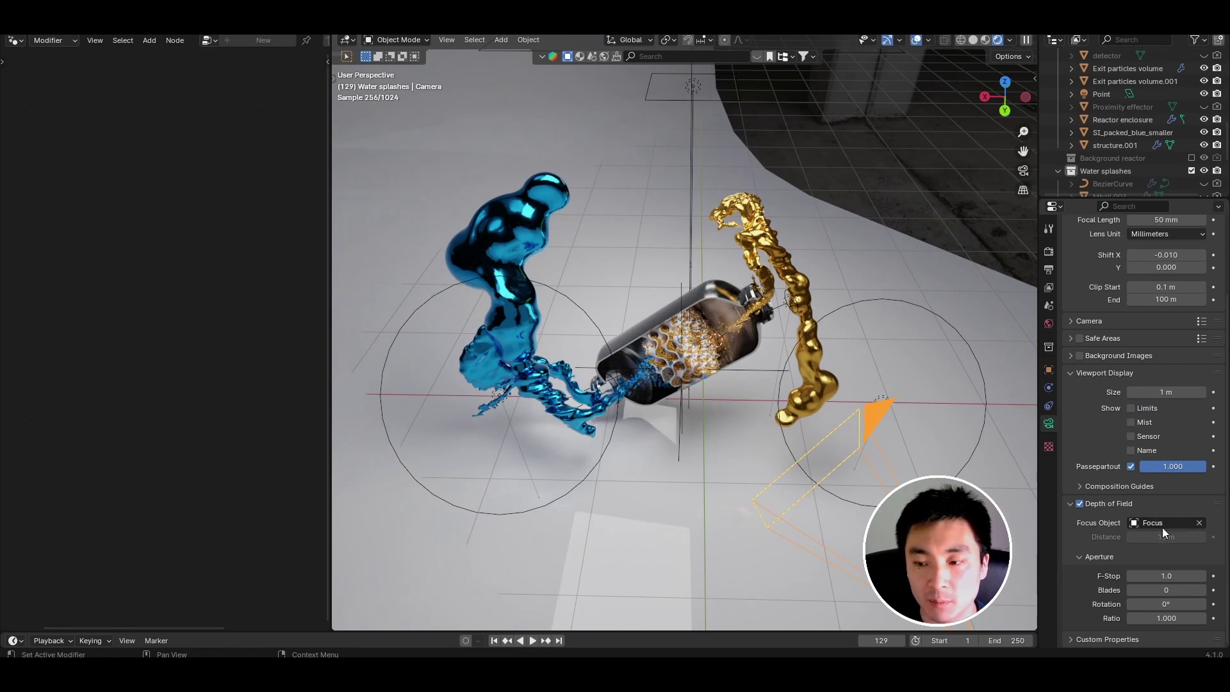
{"action": "left_click", "coordinate": [1023, 170]}
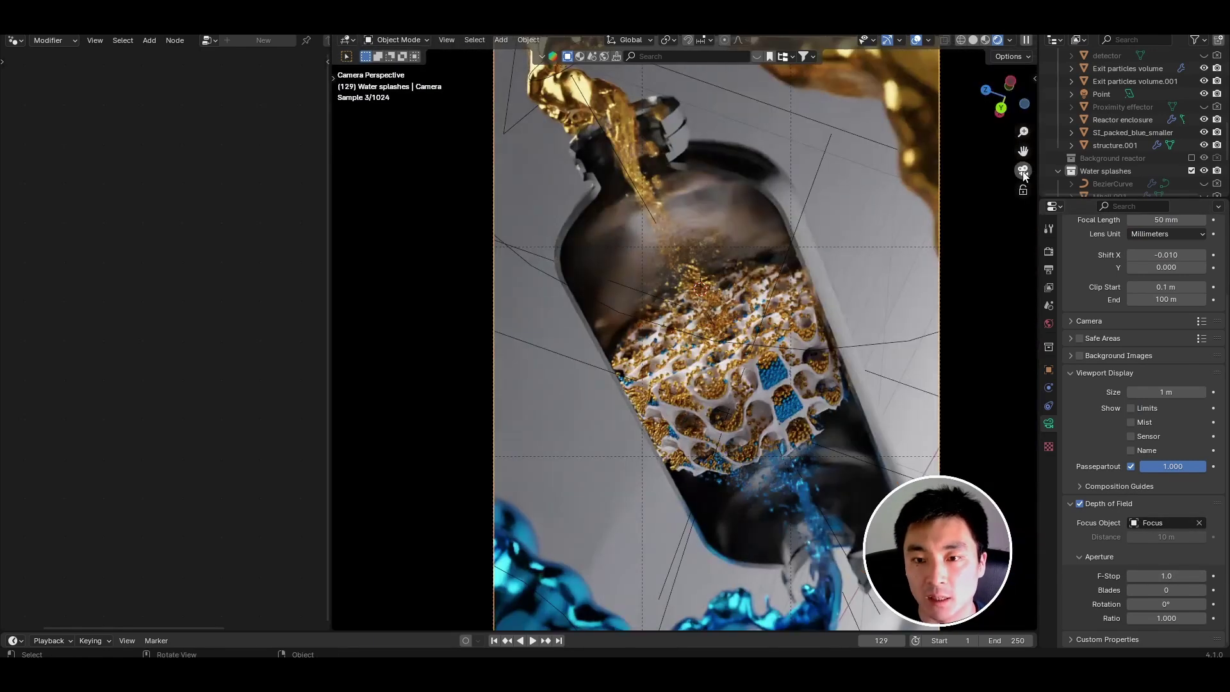
Show the compositing node tree and place the Glare and Lens Distortion nodes between the Add node and the outputs.
{"action": "scroll", "coordinate": [874, 158], "scroll_direction": "down", "scroll_amount": 1}
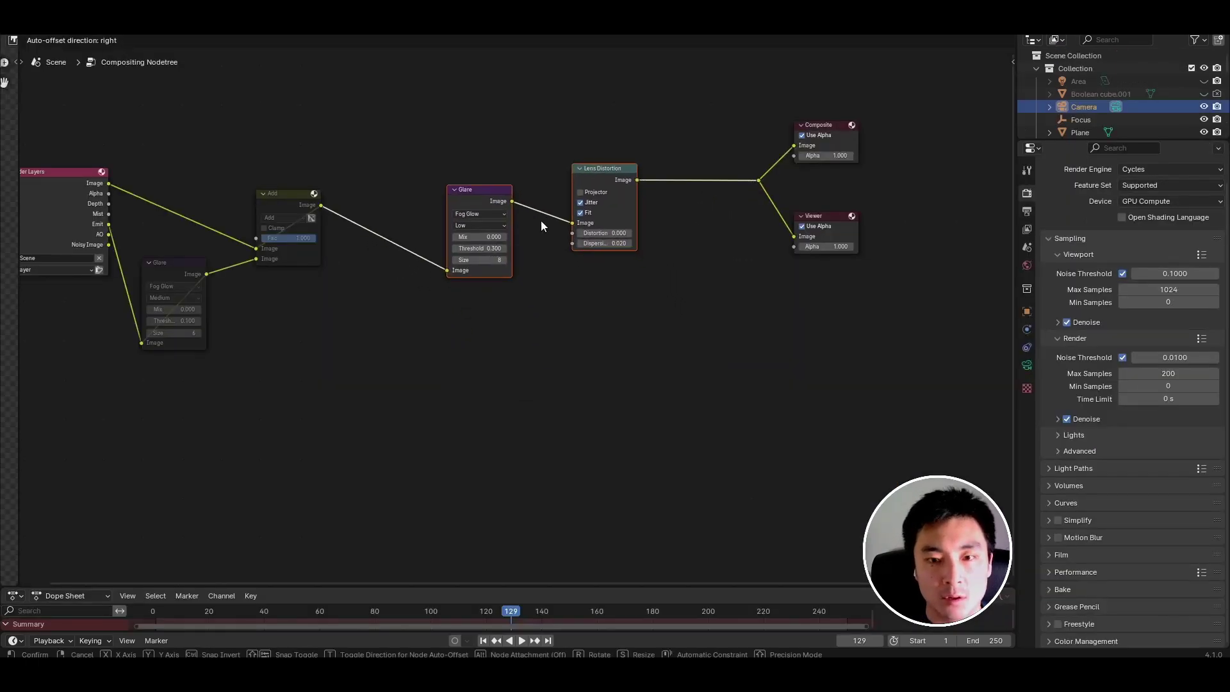
{"action": "left_click", "coordinate": [541, 221]}
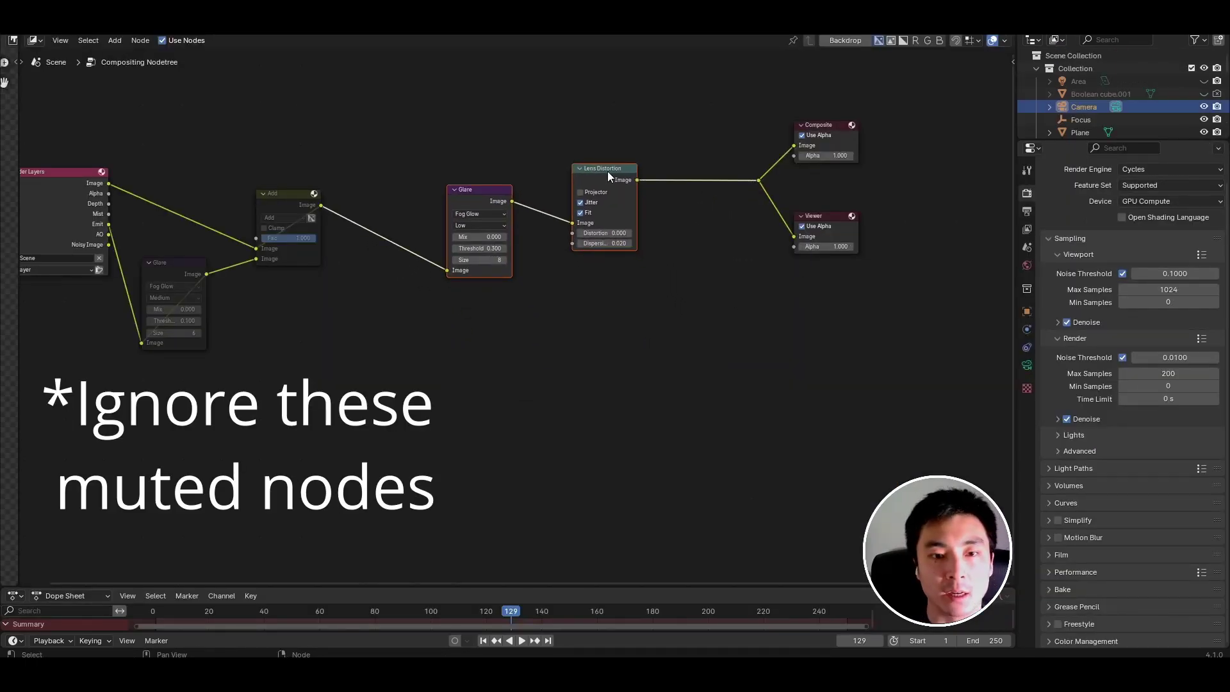
Move the Lens Distortion node closer to the Glare node and show both nodes' settings up close.
{"action": "left_click_drag", "start_coordinate": [607, 171], "coordinate": [559, 185]}
{"action": "left_click", "coordinate": [600, 285]}
{"action": "middle_click_drag", "start_coordinate": [364, 262], "coordinate": [417, 288]}
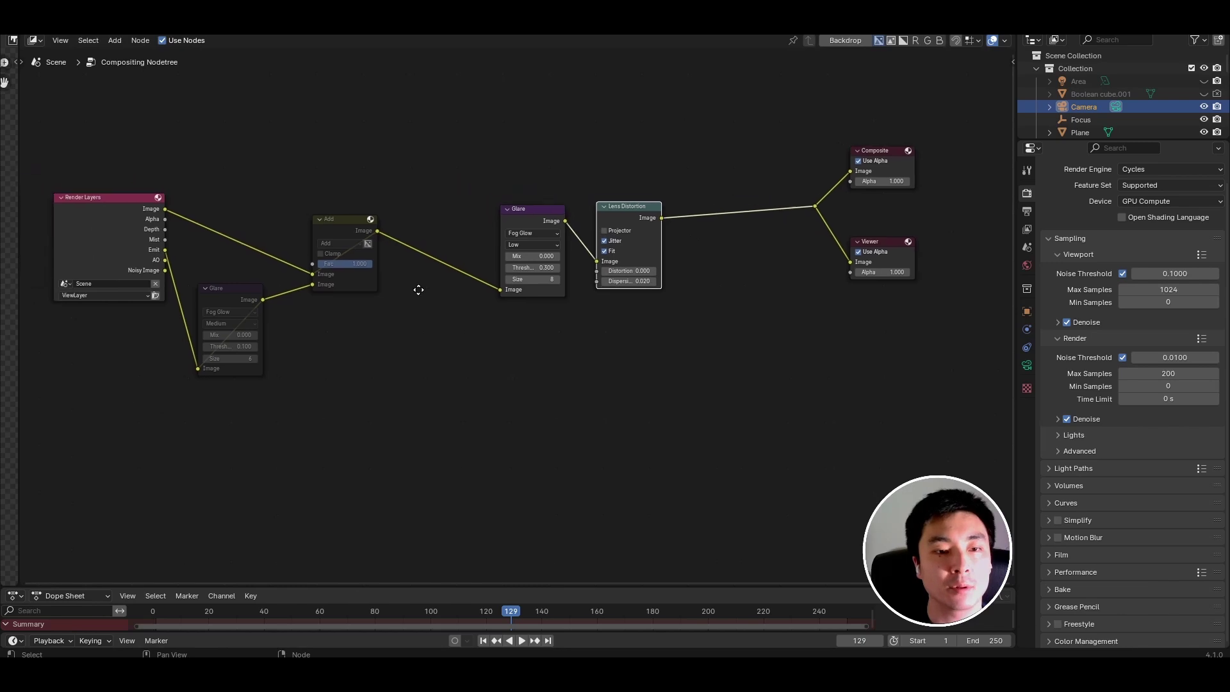
{"action": "scroll", "coordinate": [420, 282], "scroll_direction": "up", "scroll_amount": 1}
{"action": "scroll", "coordinate": [538, 210], "scroll_direction": "up", "scroll_amount": 4}
{"action": "middle_click_drag", "start_coordinate": [546, 248], "coordinate": [523, 279]}
{"action": "scroll", "coordinate": [512, 285], "scroll_direction": "up", "scroll_amount": 1}
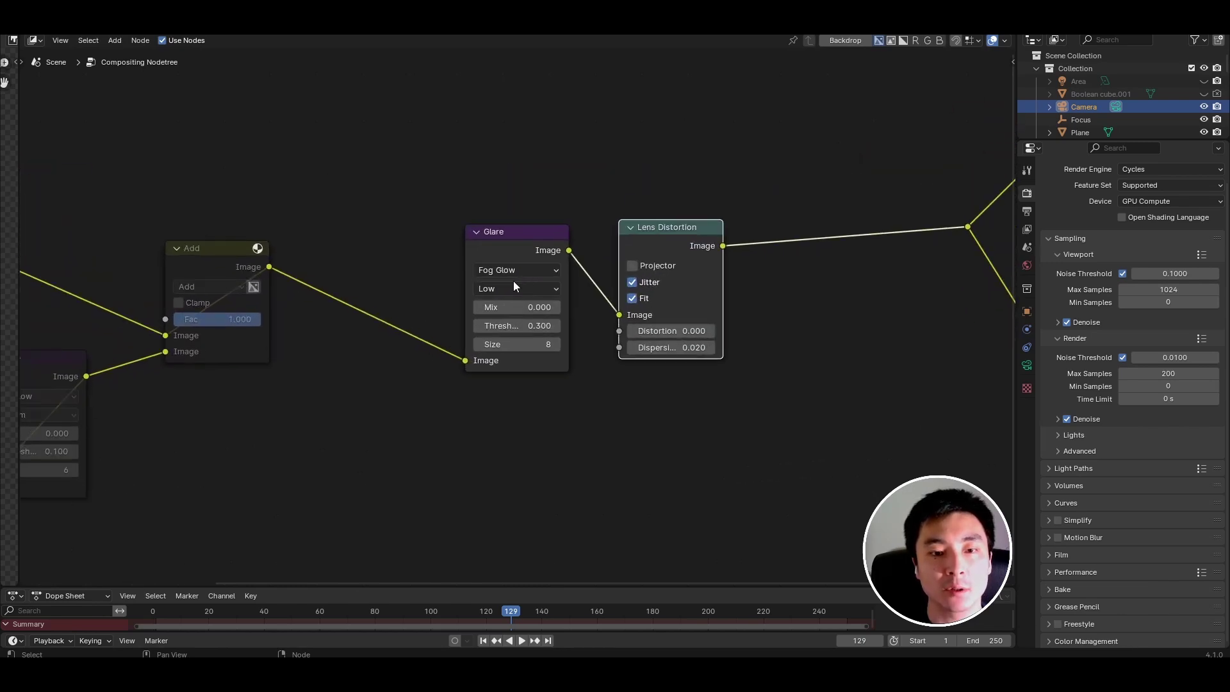
{"action": "scroll", "coordinate": [521, 260], "scroll_direction": "up", "scroll_amount": 1}
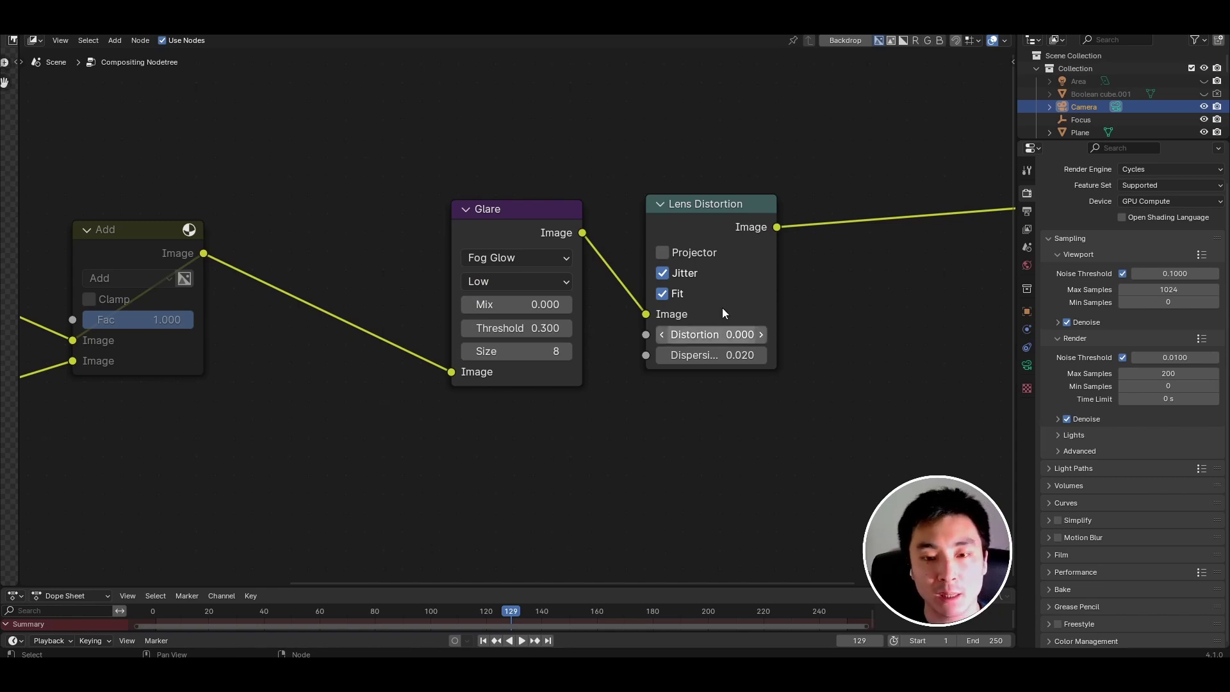
Select the Lens Distortion node and widen it until its full Dispersion label fits, keeping its link to the Composite and Viewer outputs in view.
{"action": "left_click", "coordinate": [737, 297]}
{"action": "scroll", "coordinate": [783, 297], "scroll_direction": "down", "scroll_amount": 1}
{"action": "middle_click_drag", "start_coordinate": [800, 296], "coordinate": [732, 294]}
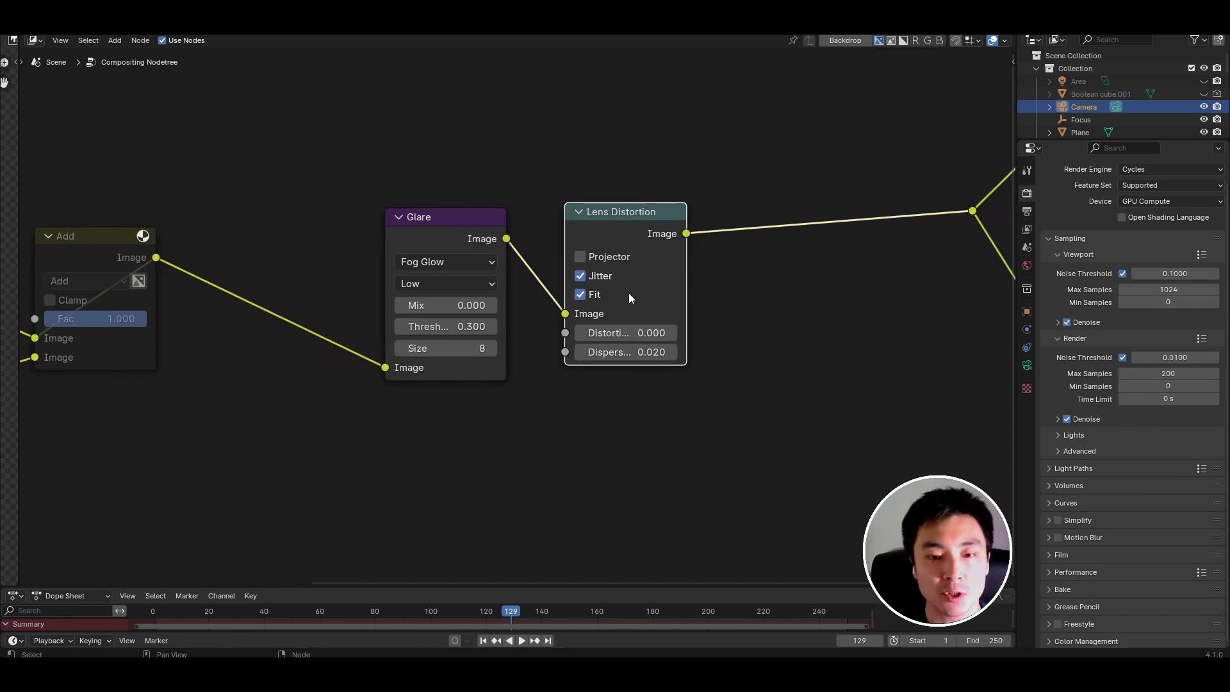
{"action": "scroll", "coordinate": [615, 295], "scroll_direction": "up", "scroll_amount": 1}
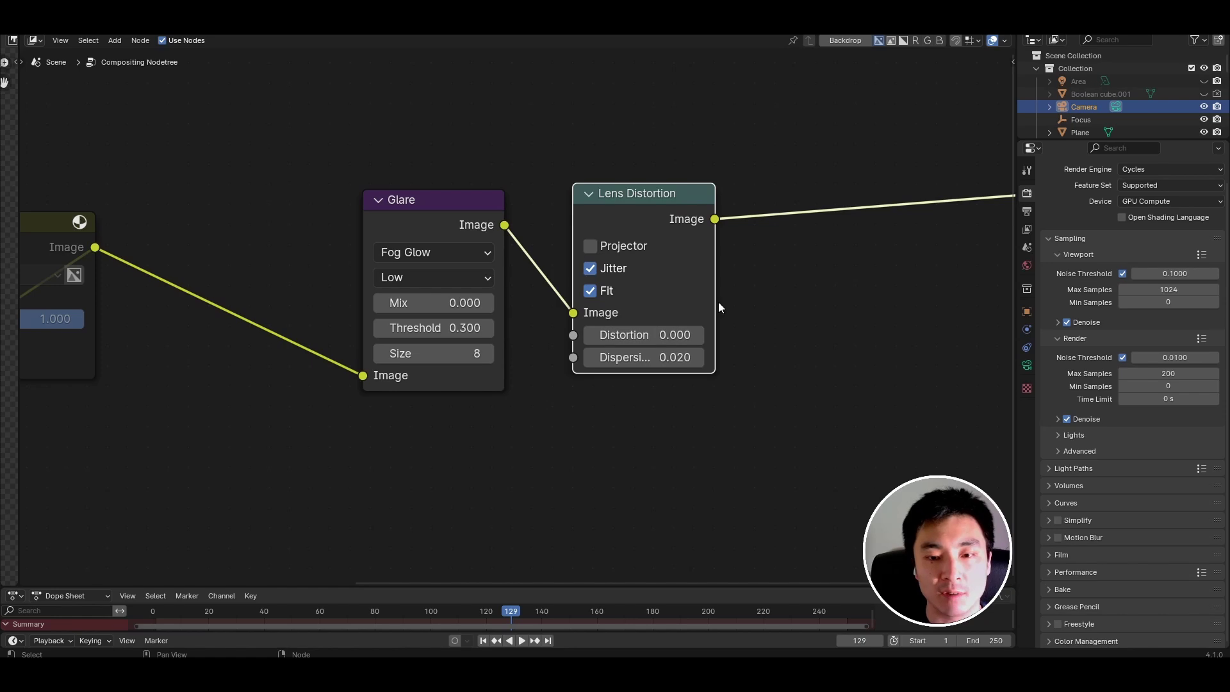
{"action": "left_click_drag", "start_coordinate": [718, 305], "coordinate": [739, 310]}
{"action": "middle_click_drag", "start_coordinate": [680, 371], "coordinate": [665, 377]}
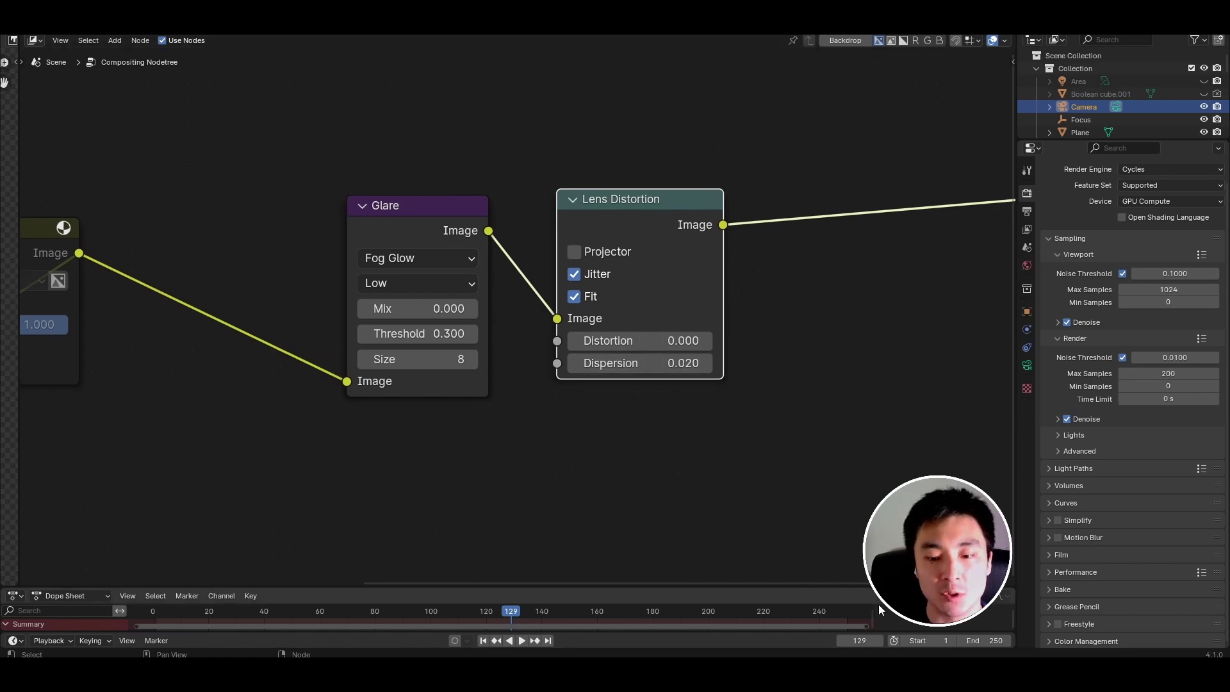
{"action": "scroll", "coordinate": [723, 458], "scroll_direction": "down", "scroll_amount": 3}
{"action": "scroll", "coordinate": [641, 439], "scroll_direction": "down", "scroll_amount": 1}
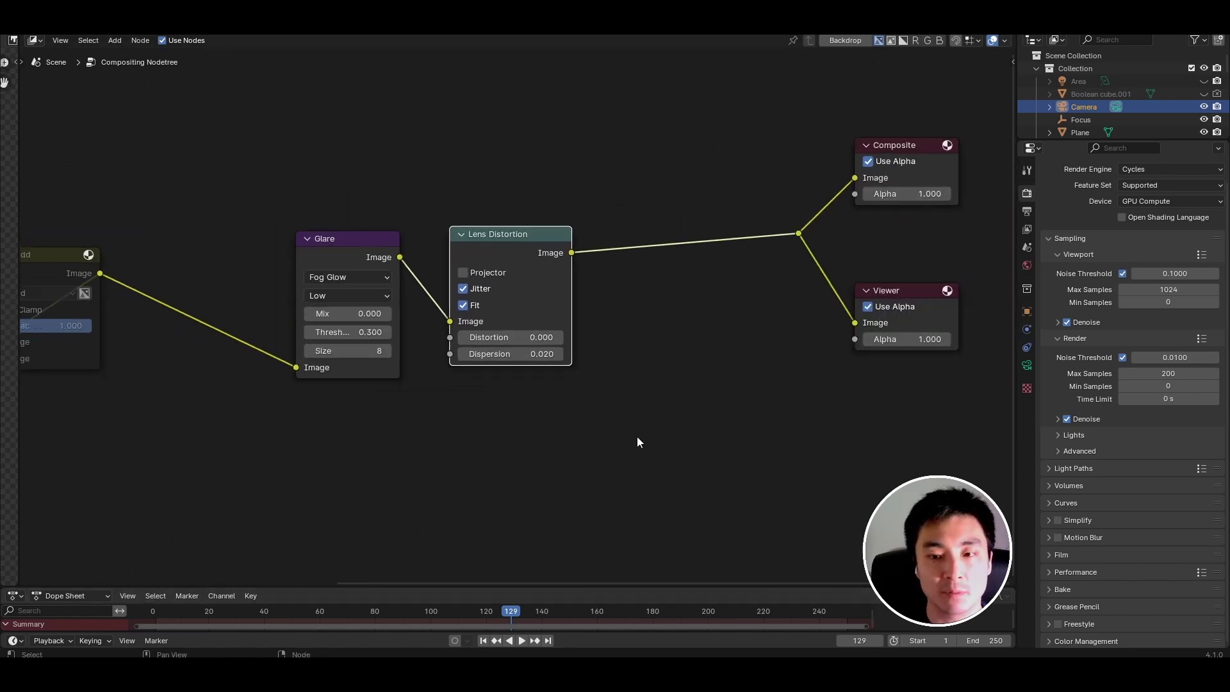